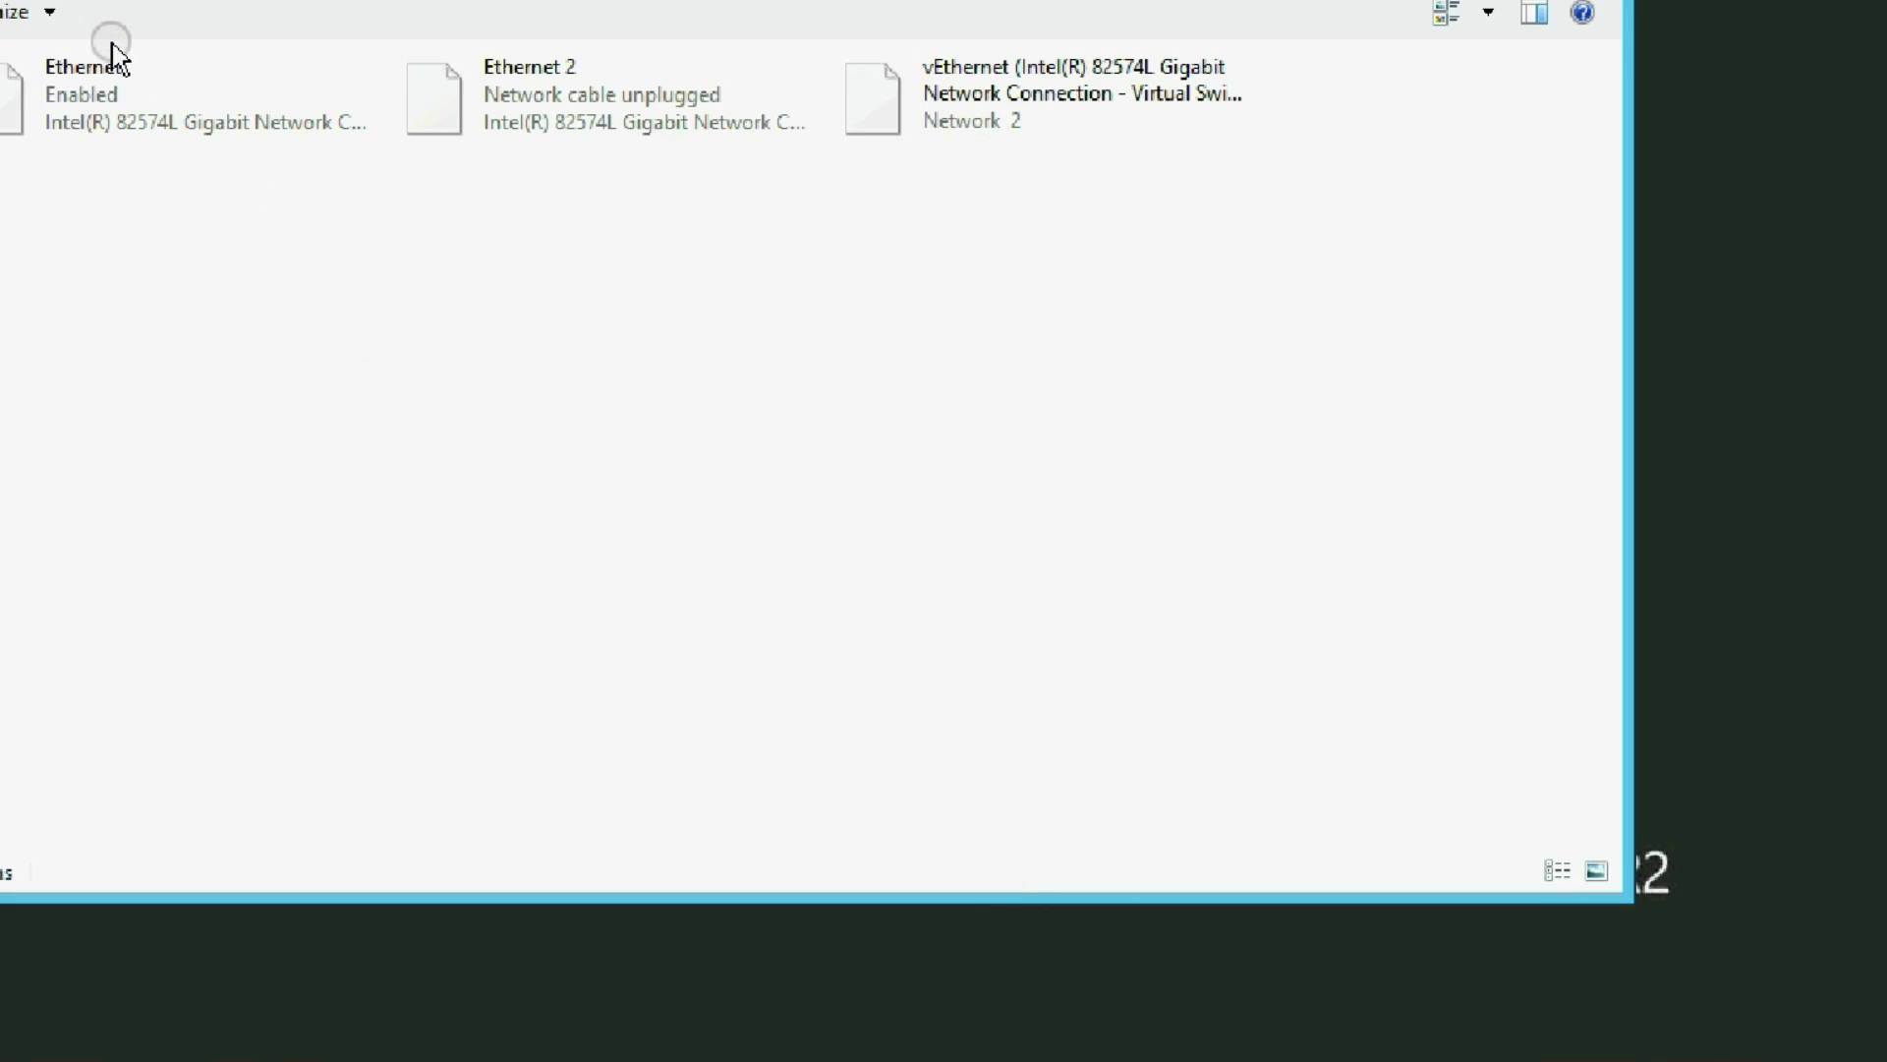
Open the vEthernet adapter's IPv4 properties and choose to specify DNS server addresses manually
right_click(909, 87)
click(1005, 395)
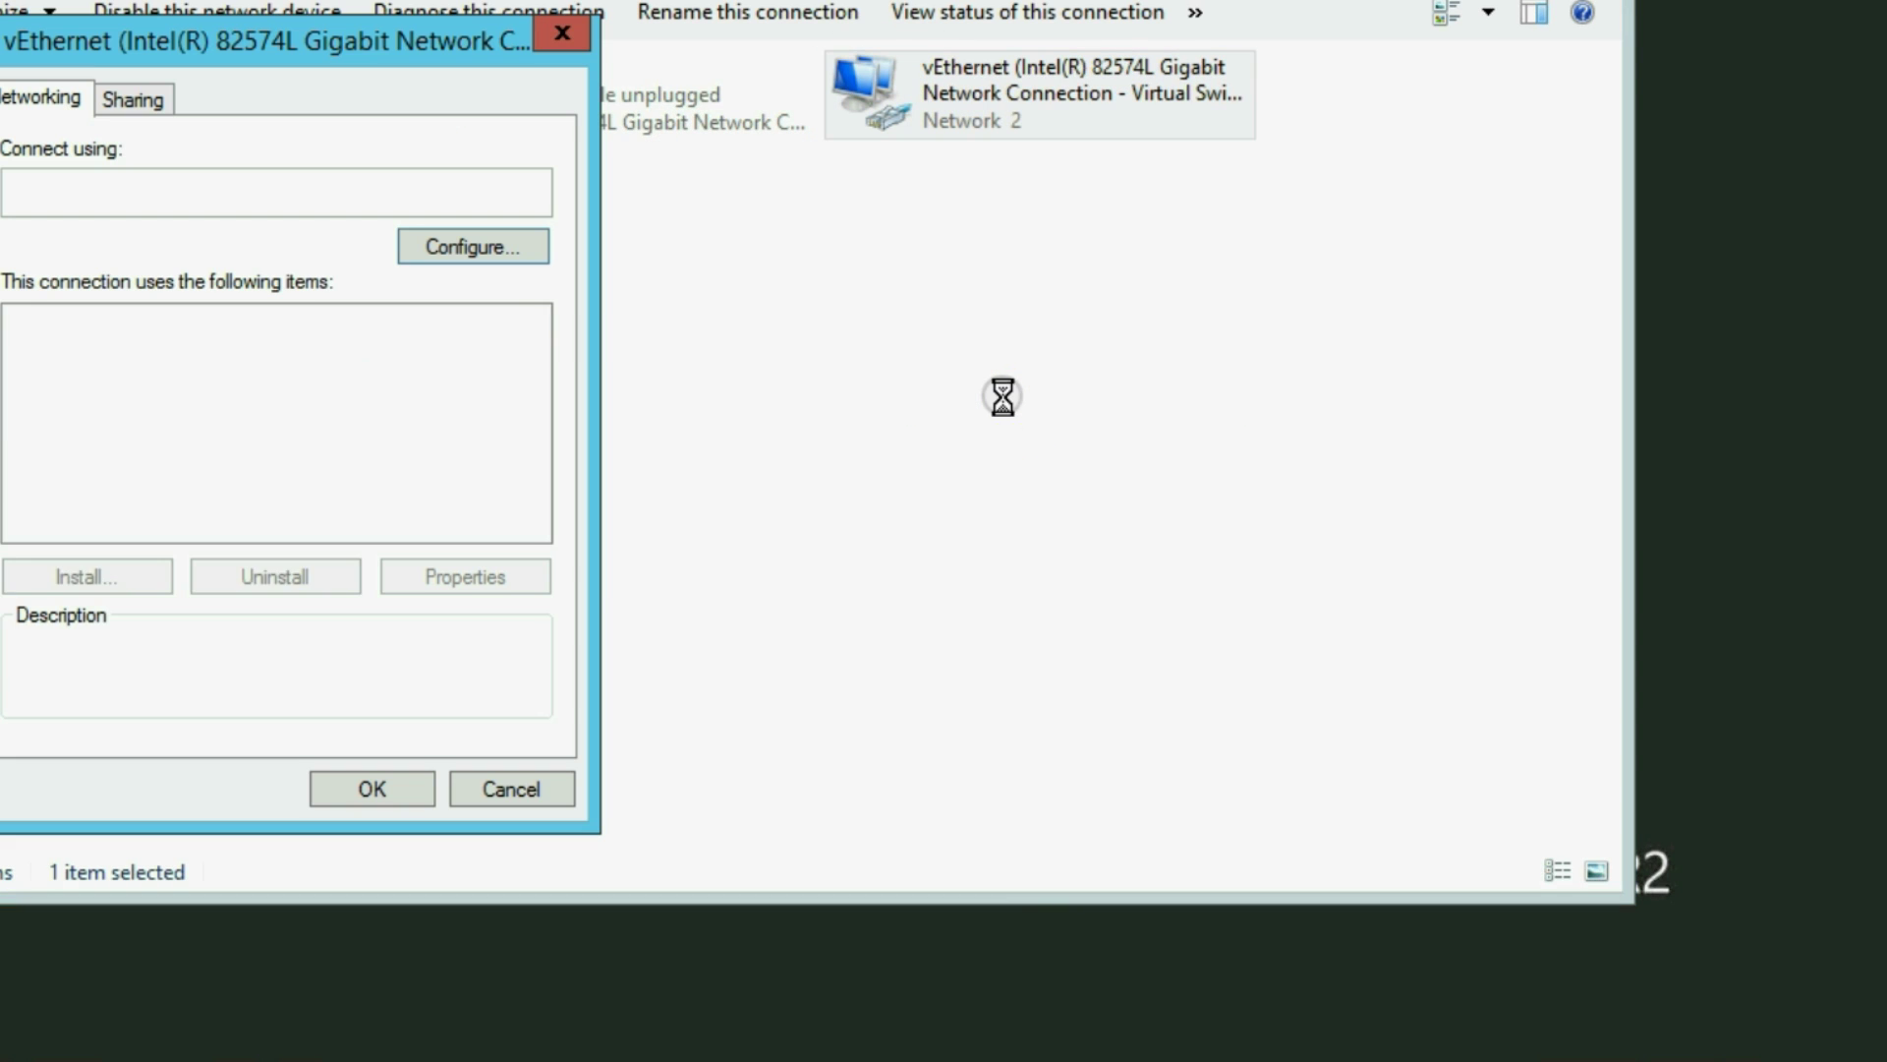
click(533, 485)
click(386, 498)
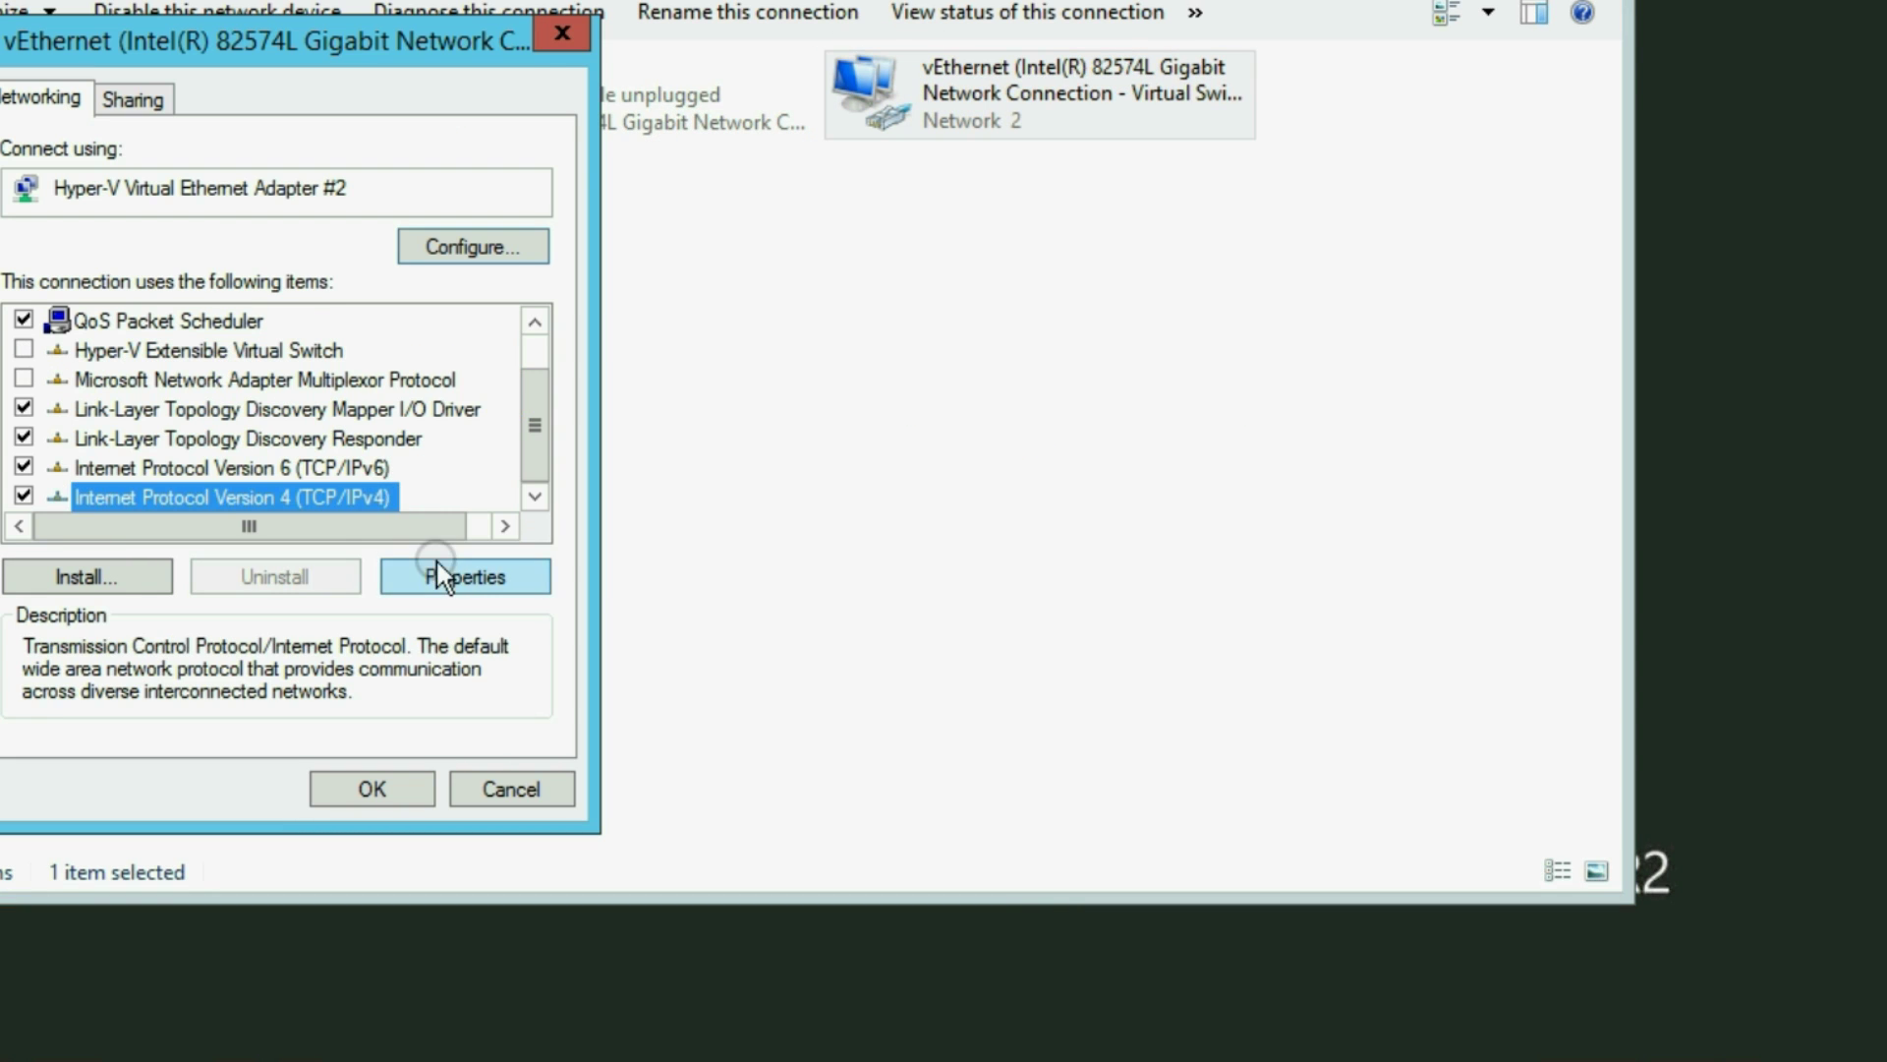
click(440, 572)
Enter 192.168.1.143 as preferred DNS and 8.8.8.8 as alternate, and apply the changes
click(82, 654)
click(385, 698)
text(192.168.1)
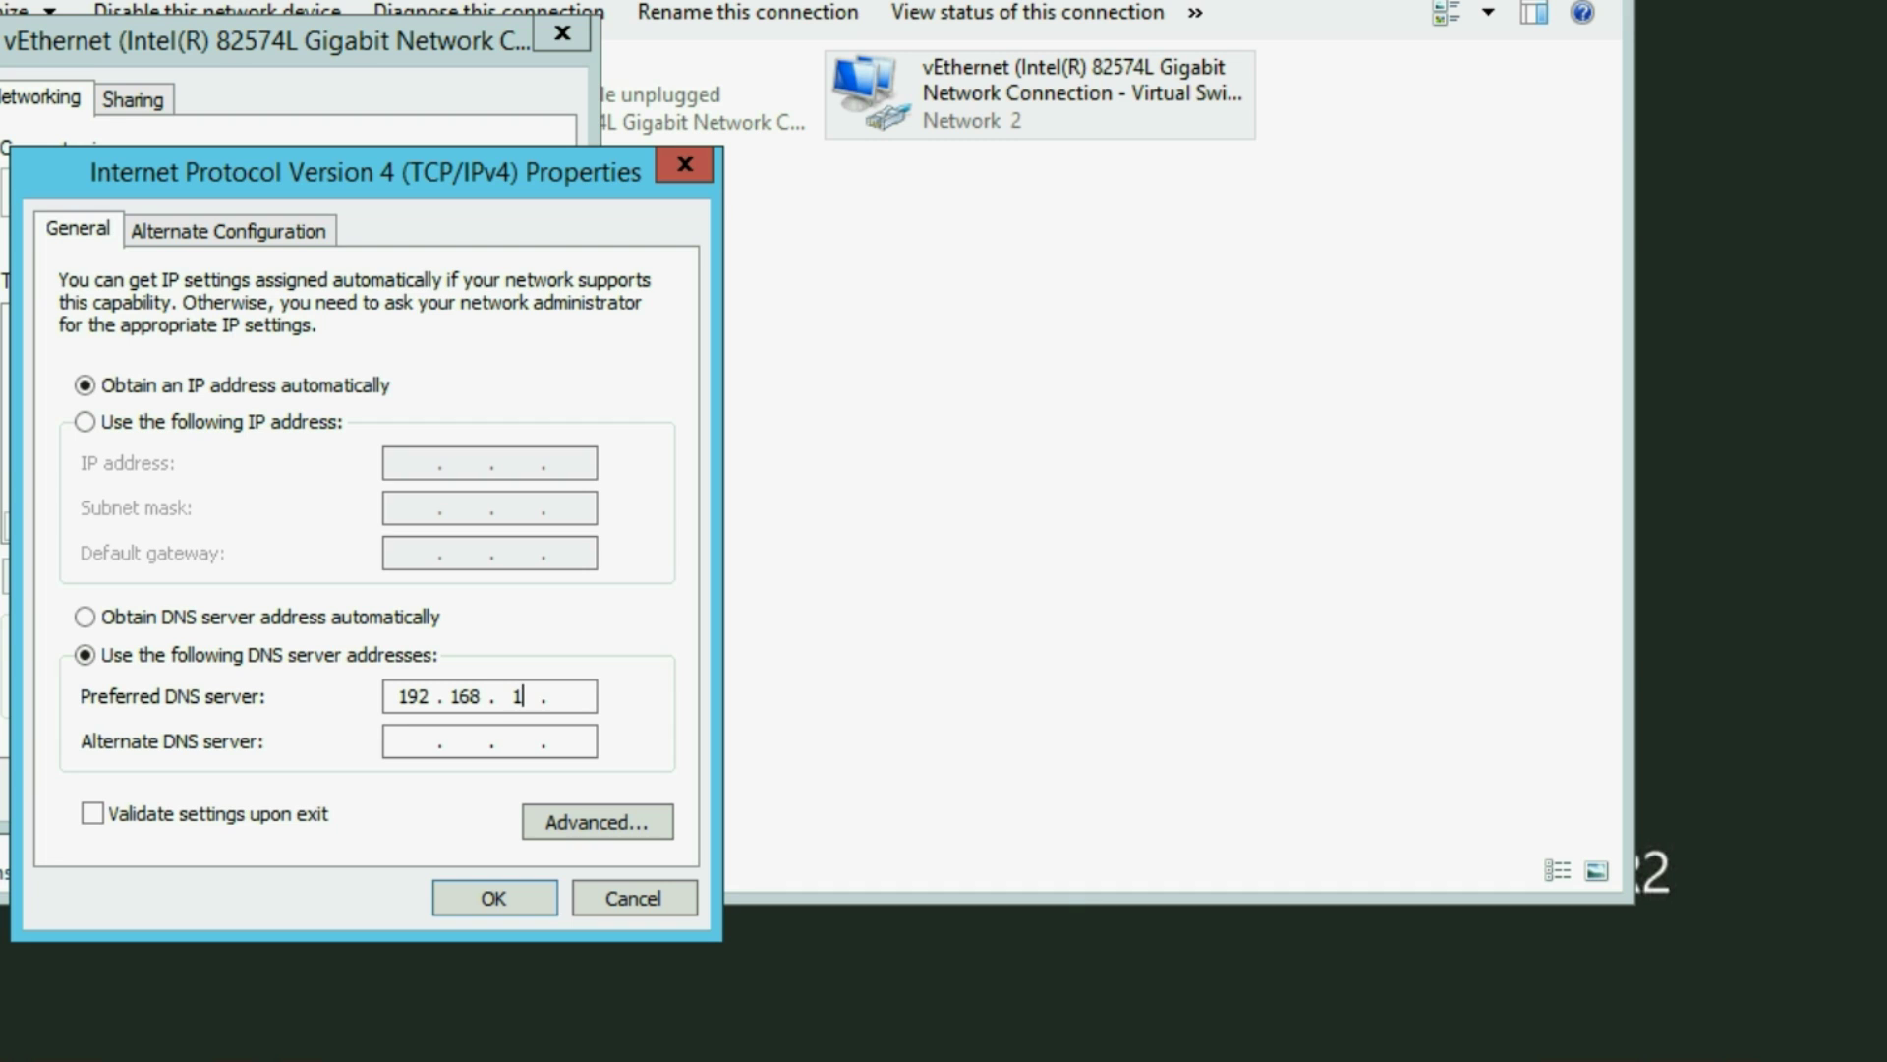
text(.143)
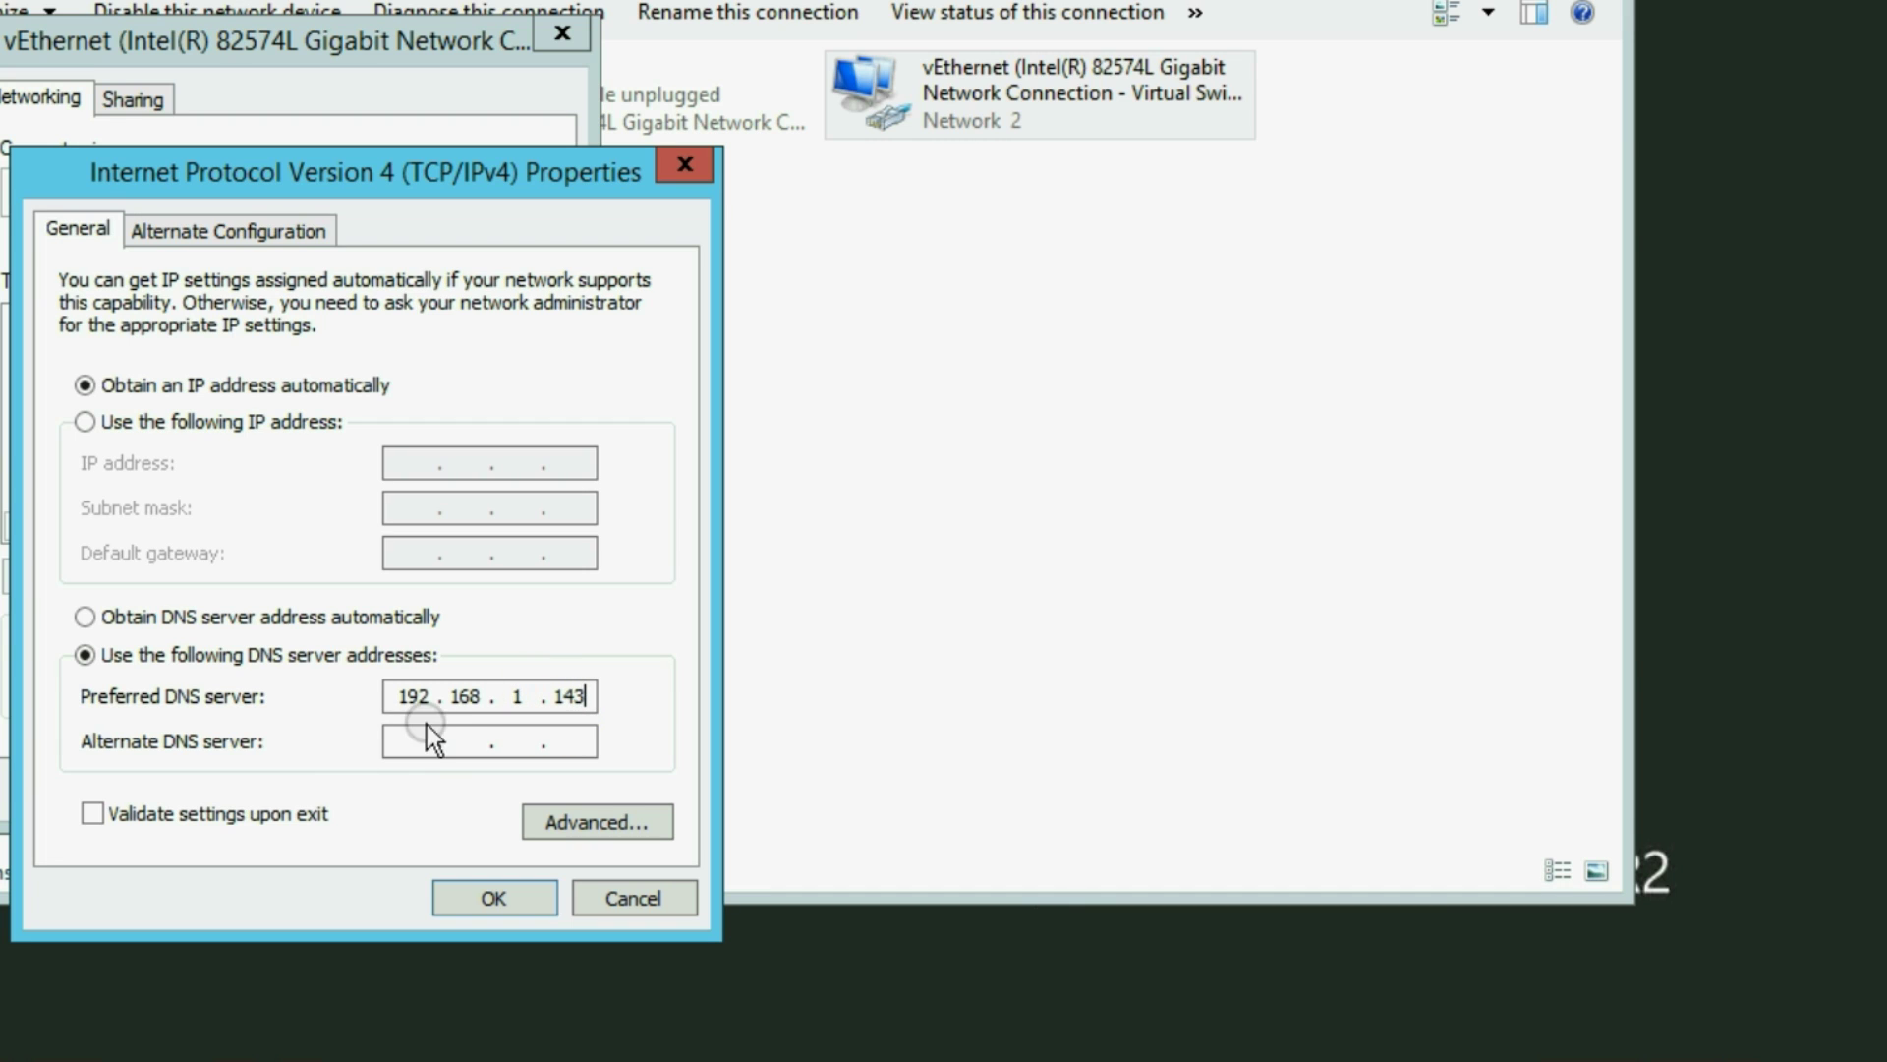
click(433, 739)
text(8.8.8)
click(575, 748)
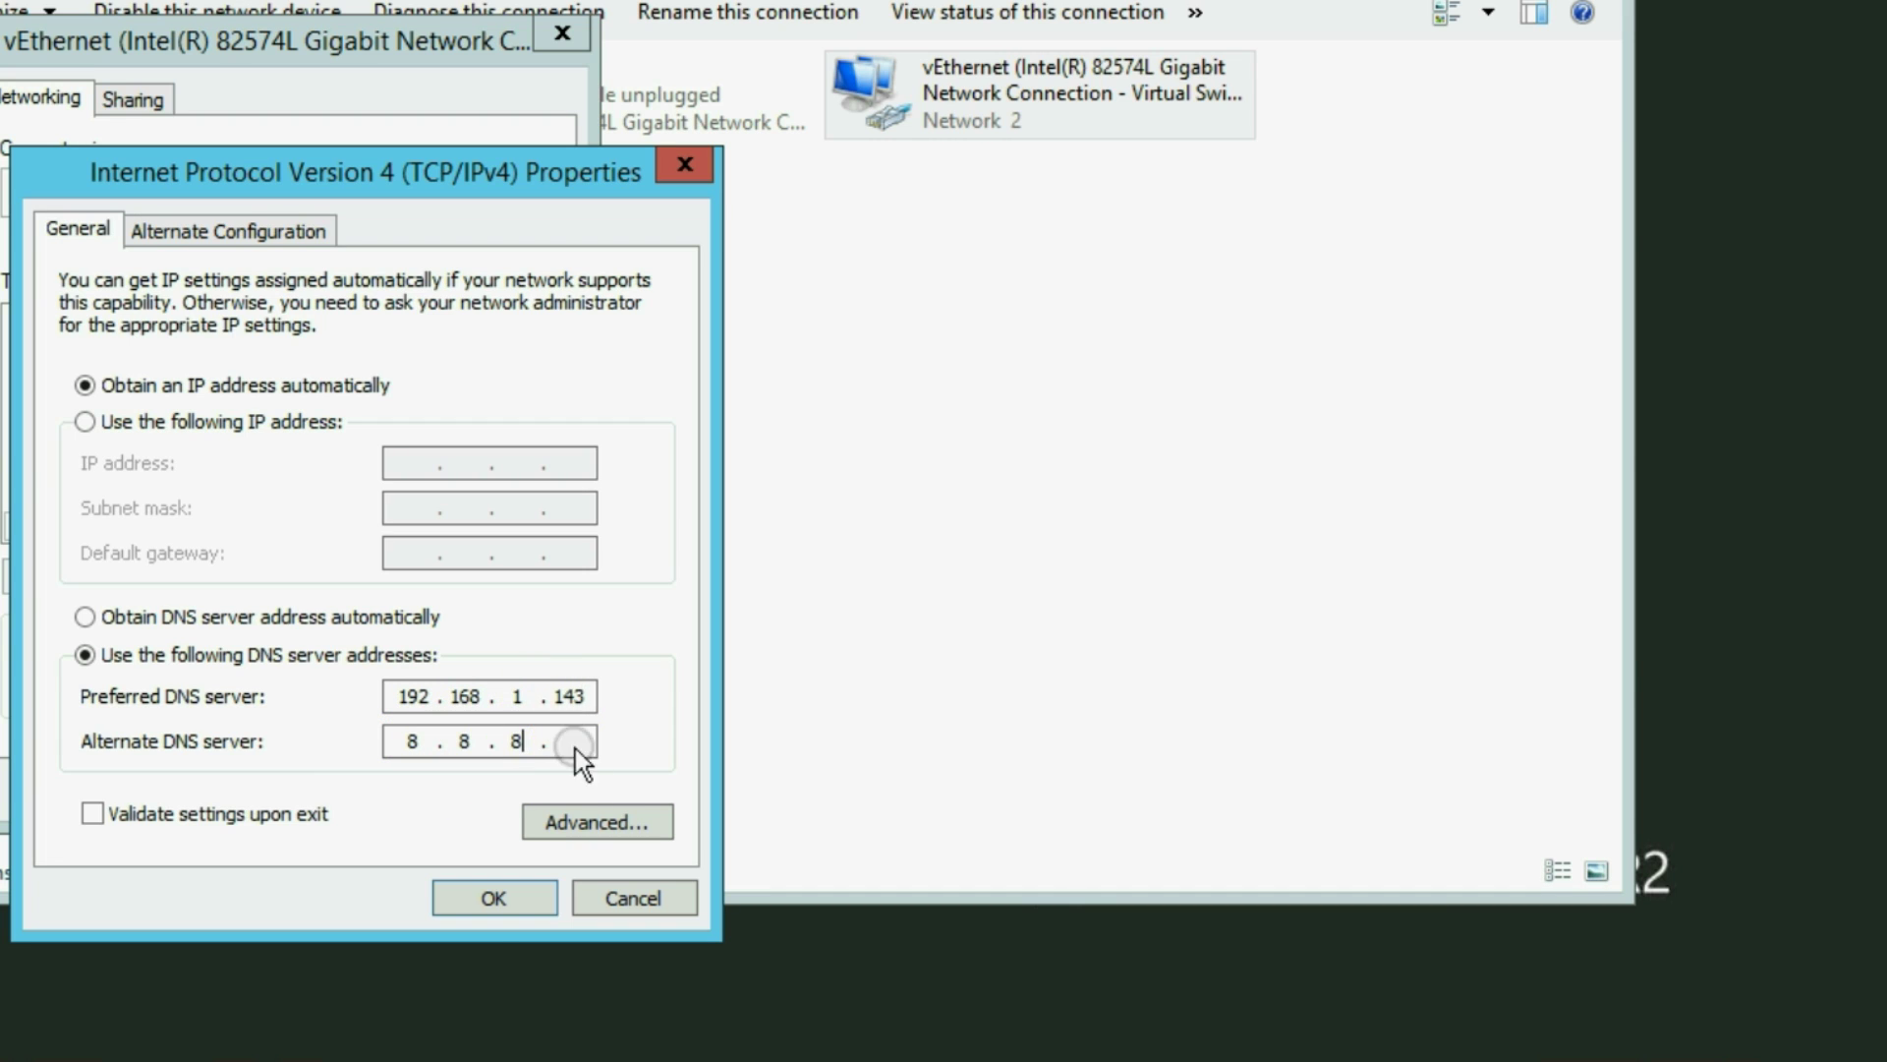
text(.8)
click(487, 897)
click(368, 792)
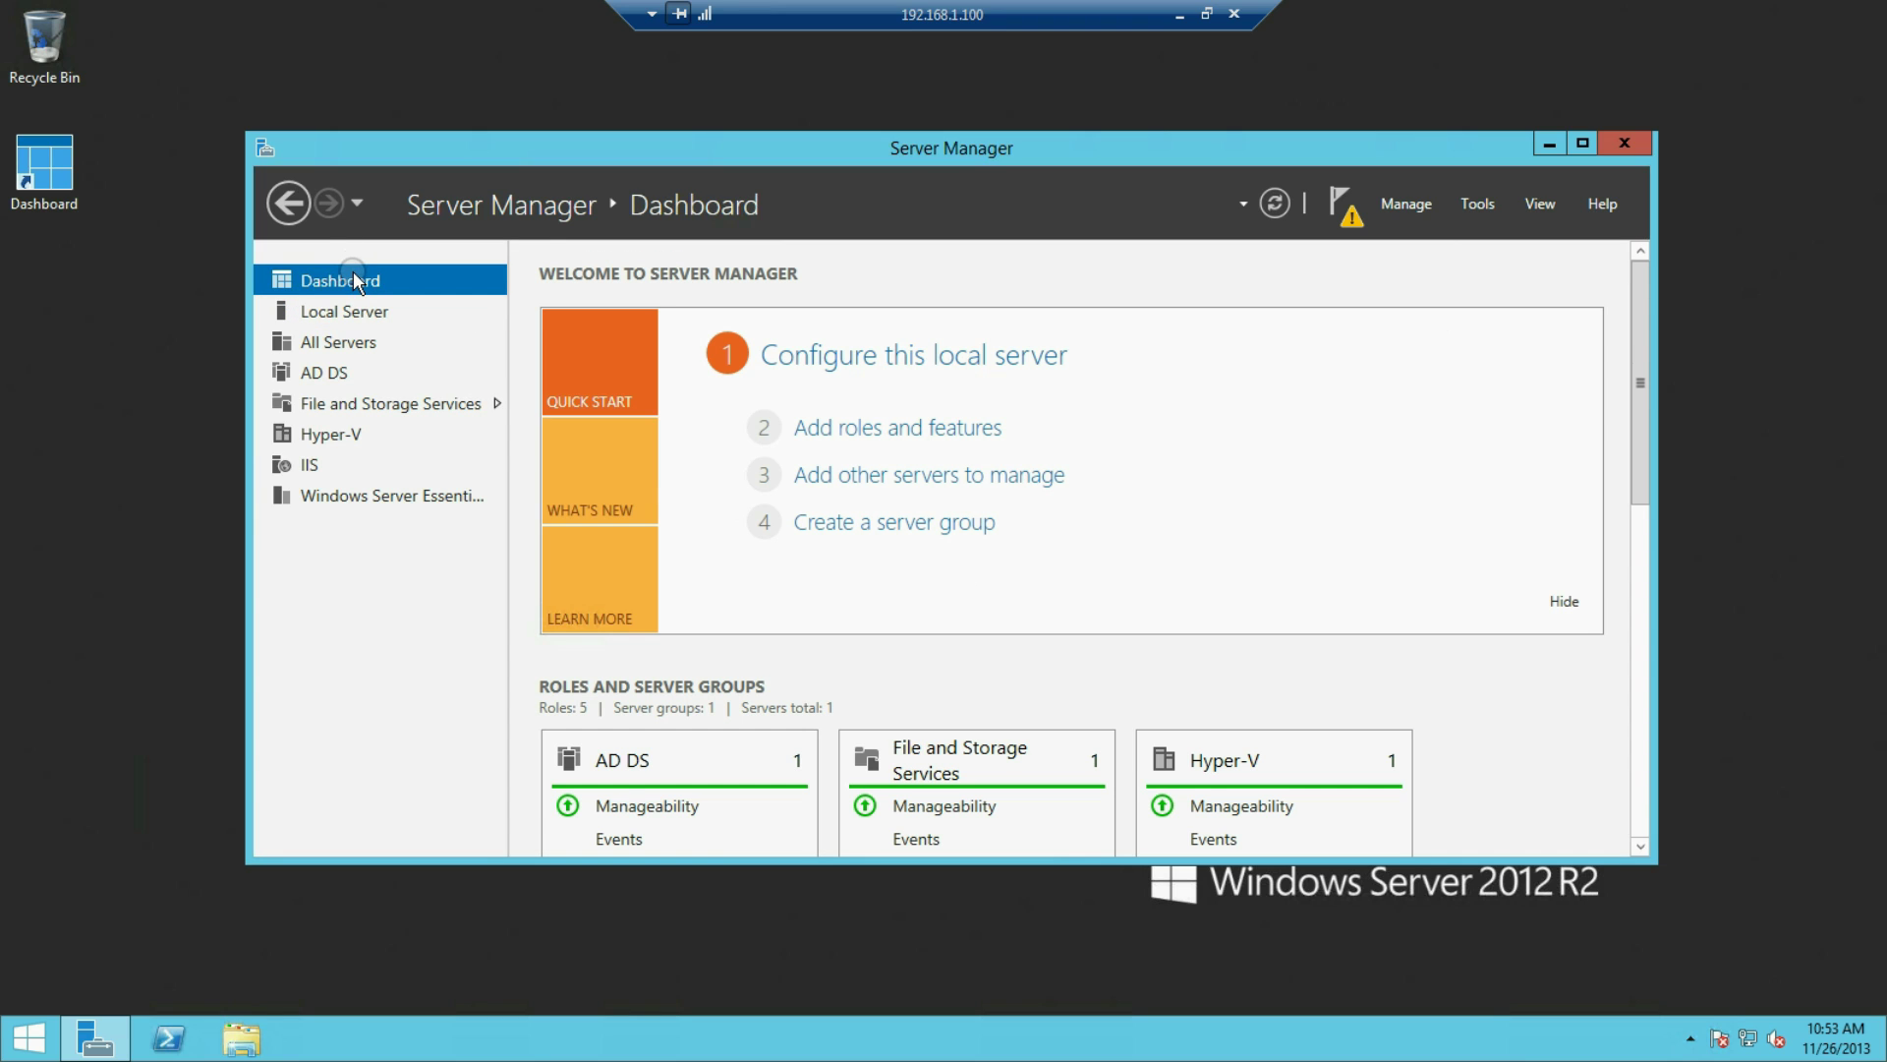
Uncheck DNS Server and its dependent tools in the Remove Roles and Features wizard, then remove them
click(939, 428)
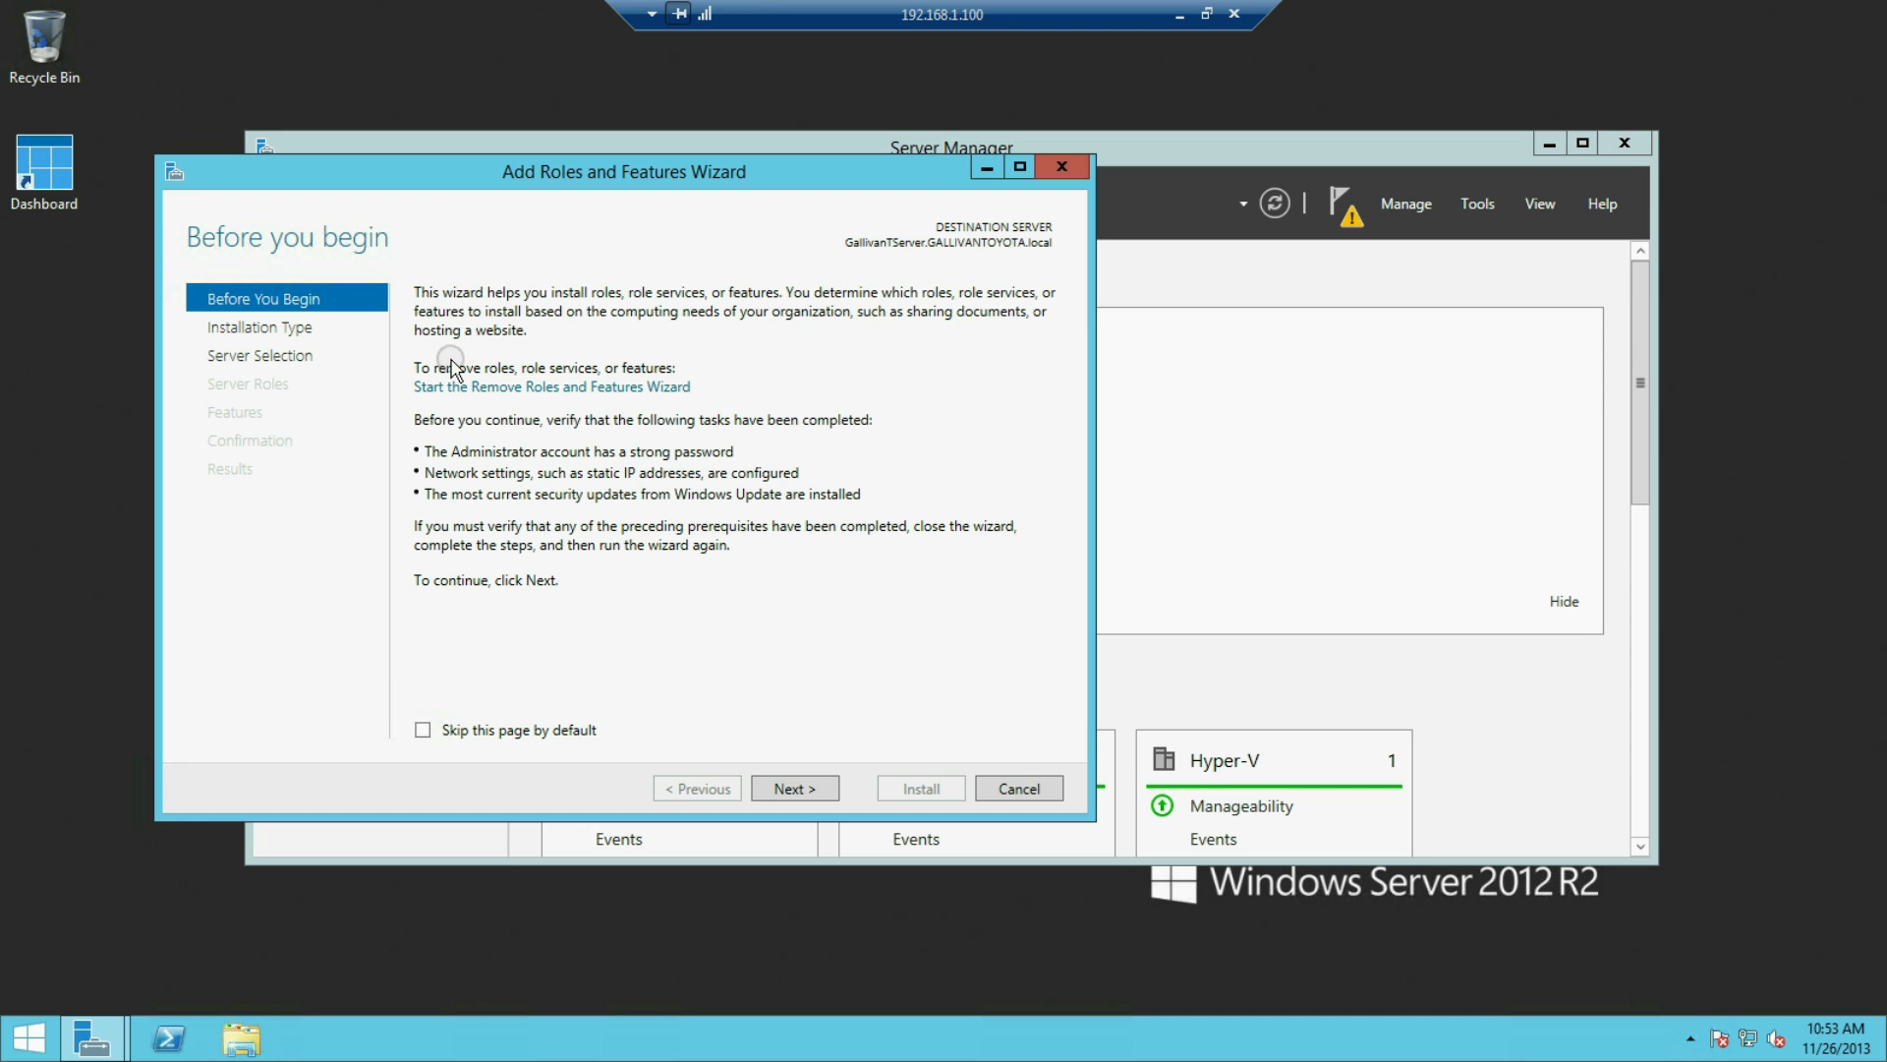
click(490, 386)
click(860, 819)
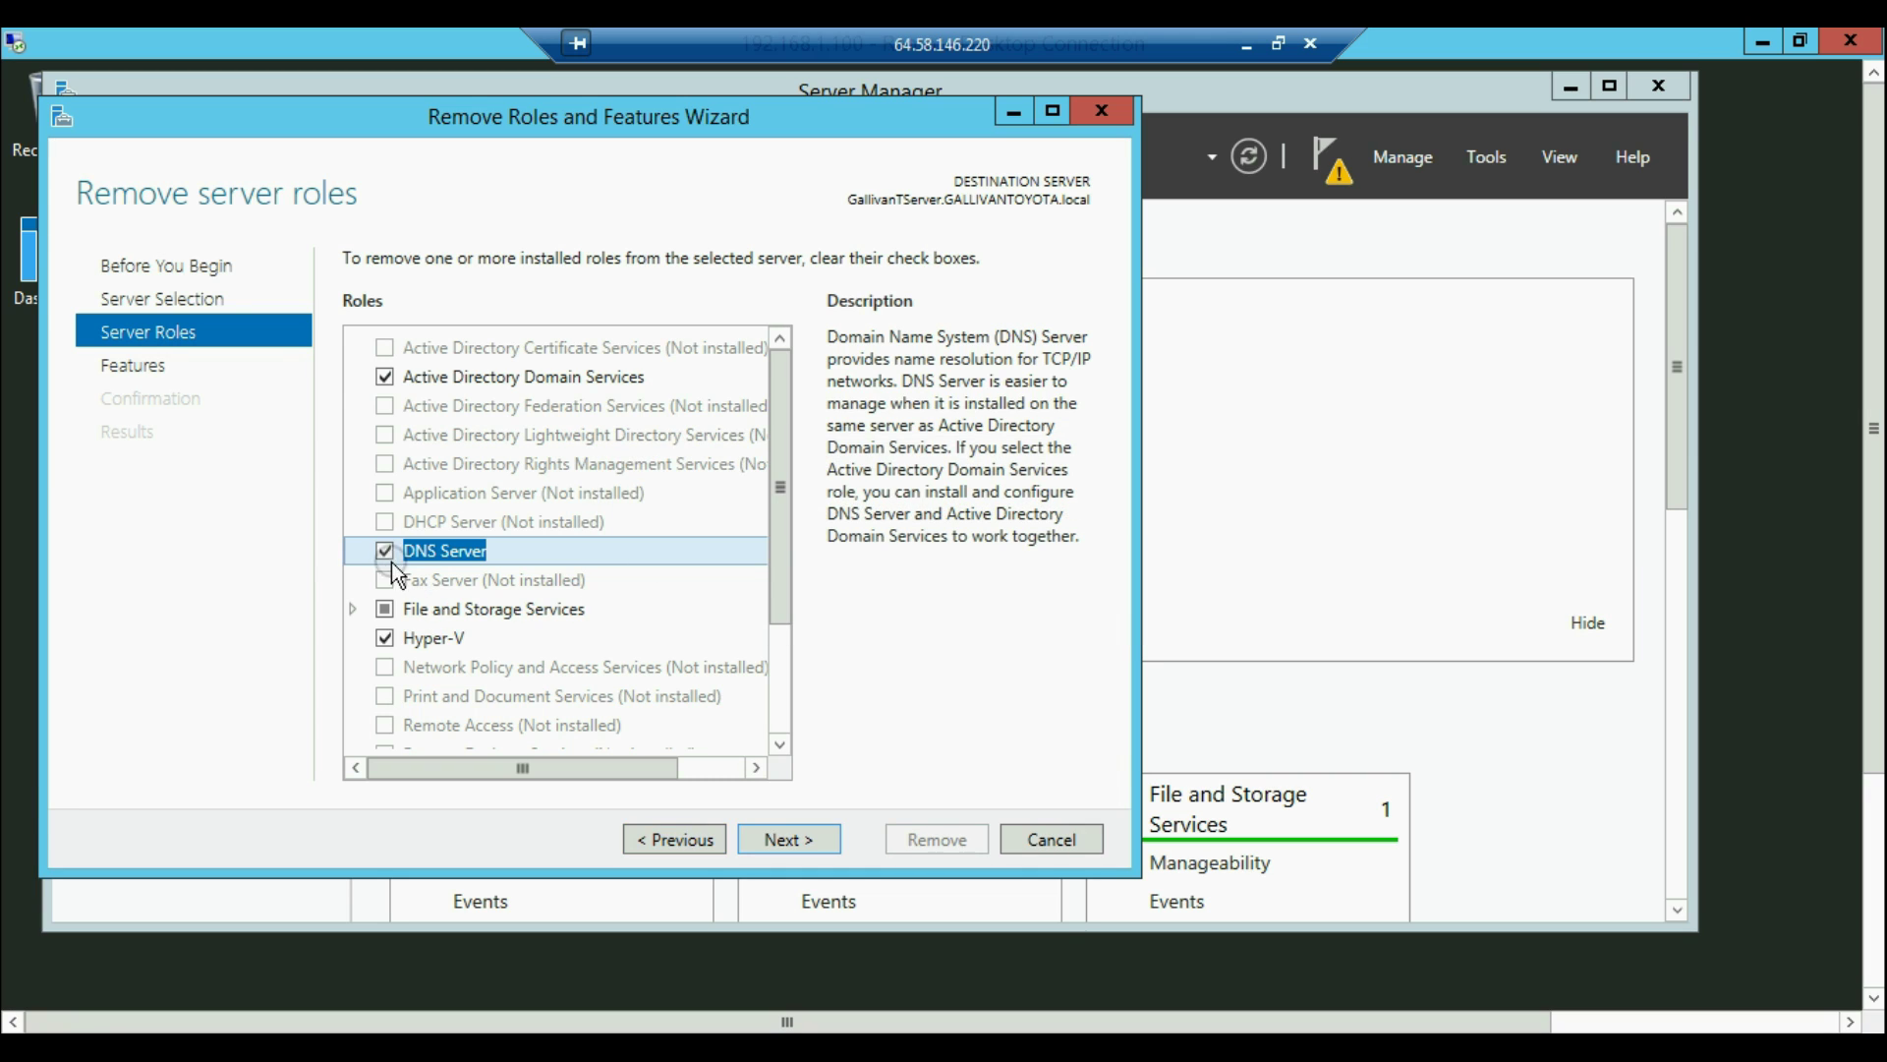
click(386, 550)
click(645, 716)
click(787, 845)
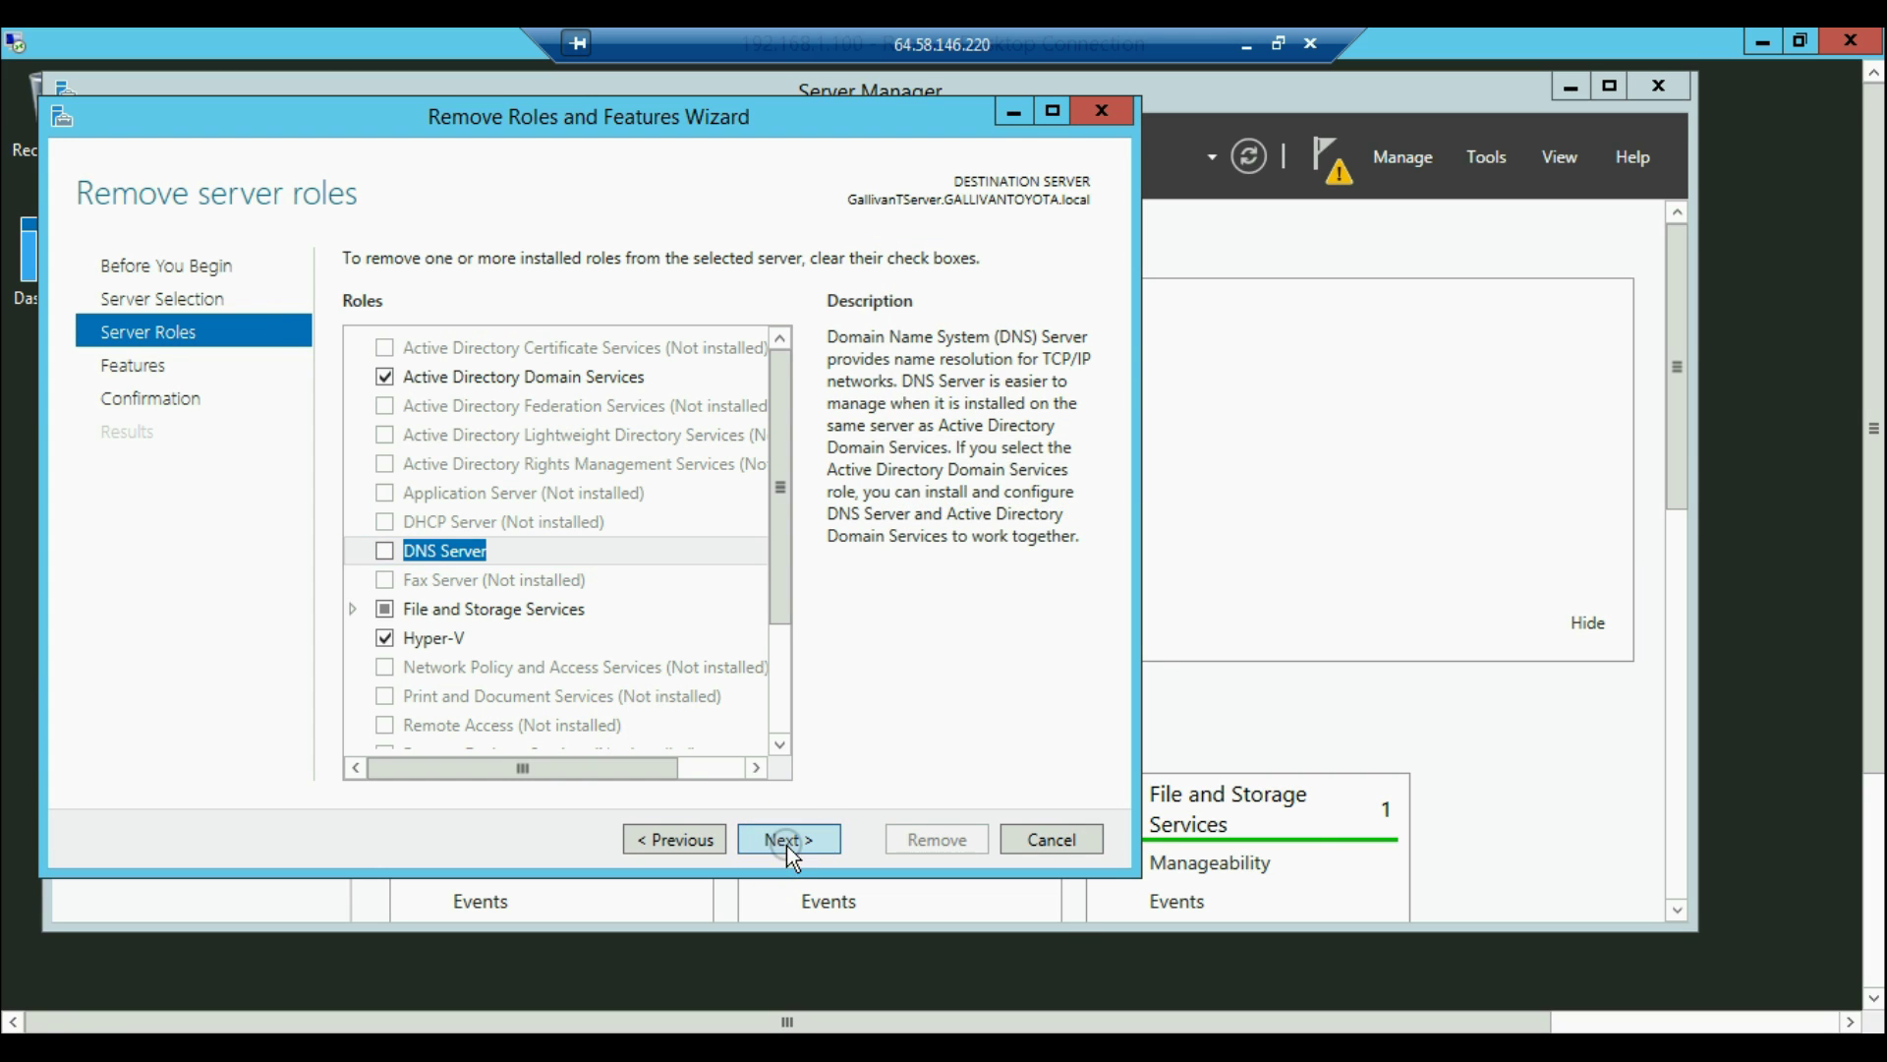
click(787, 846)
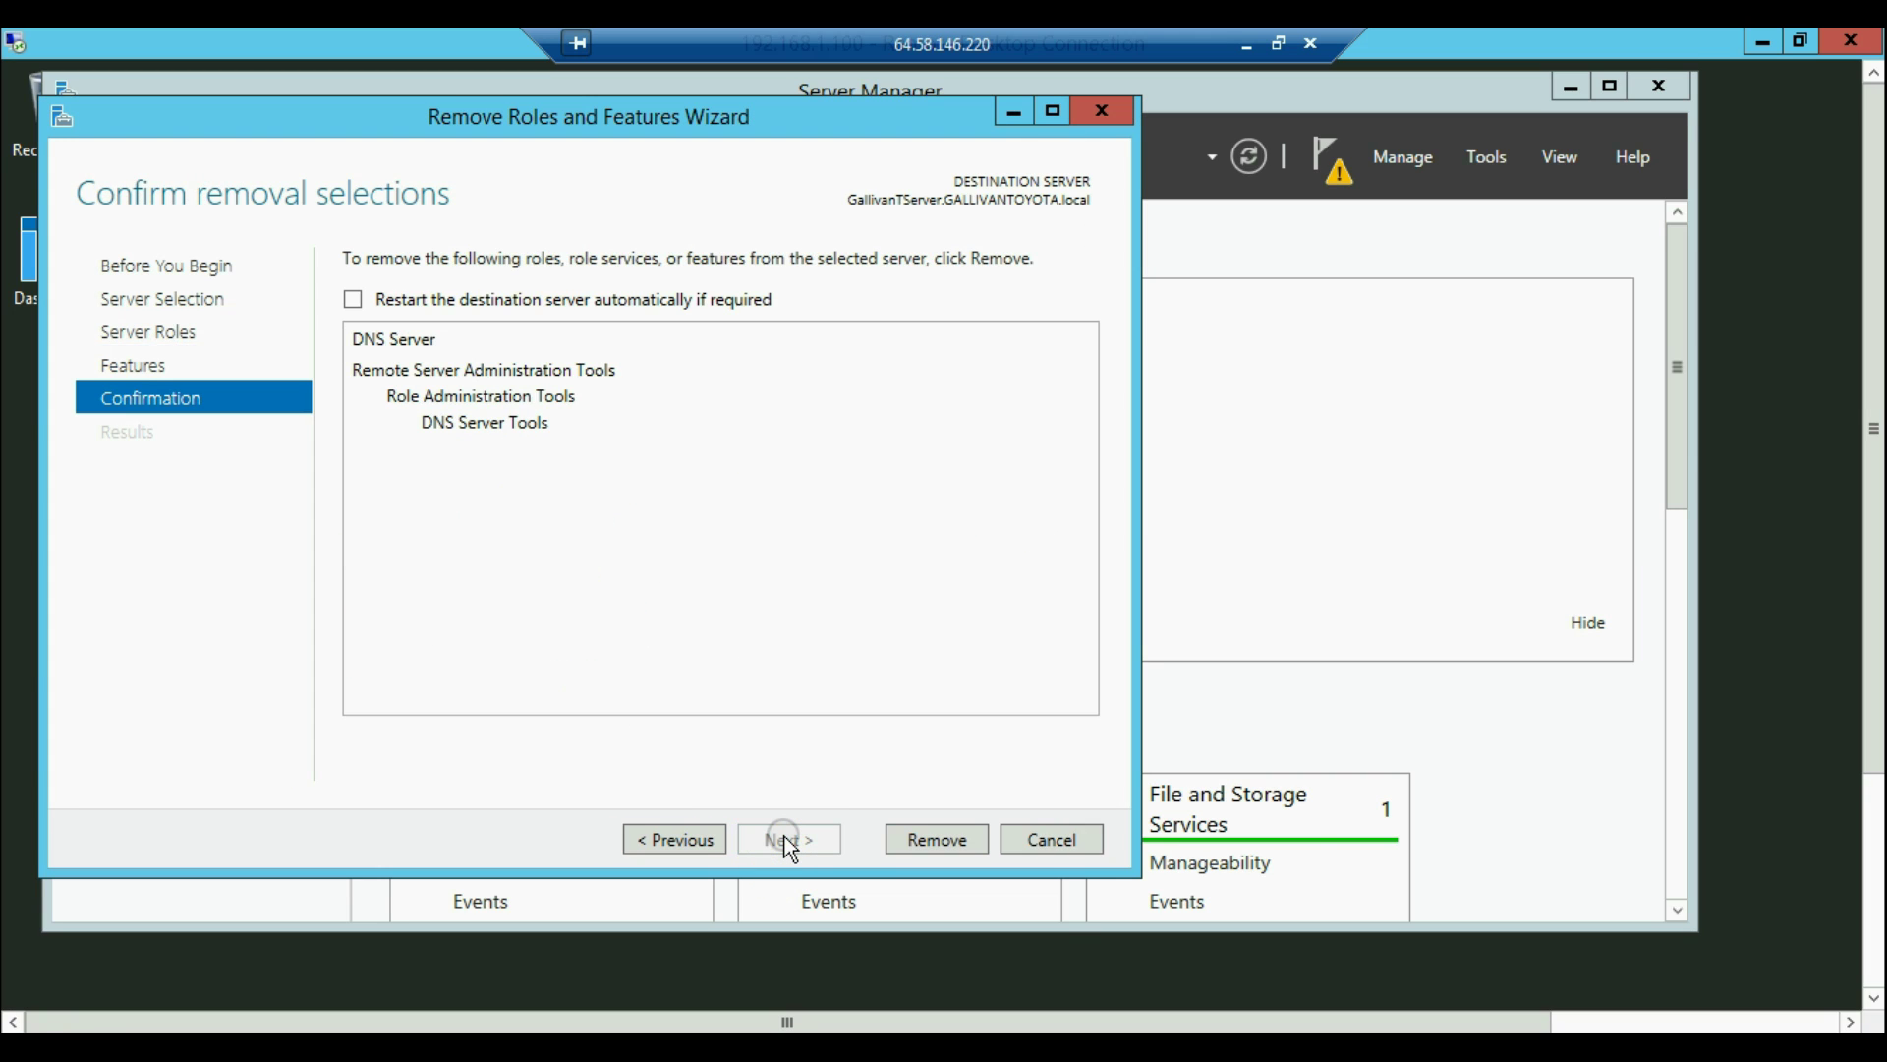
click(902, 839)
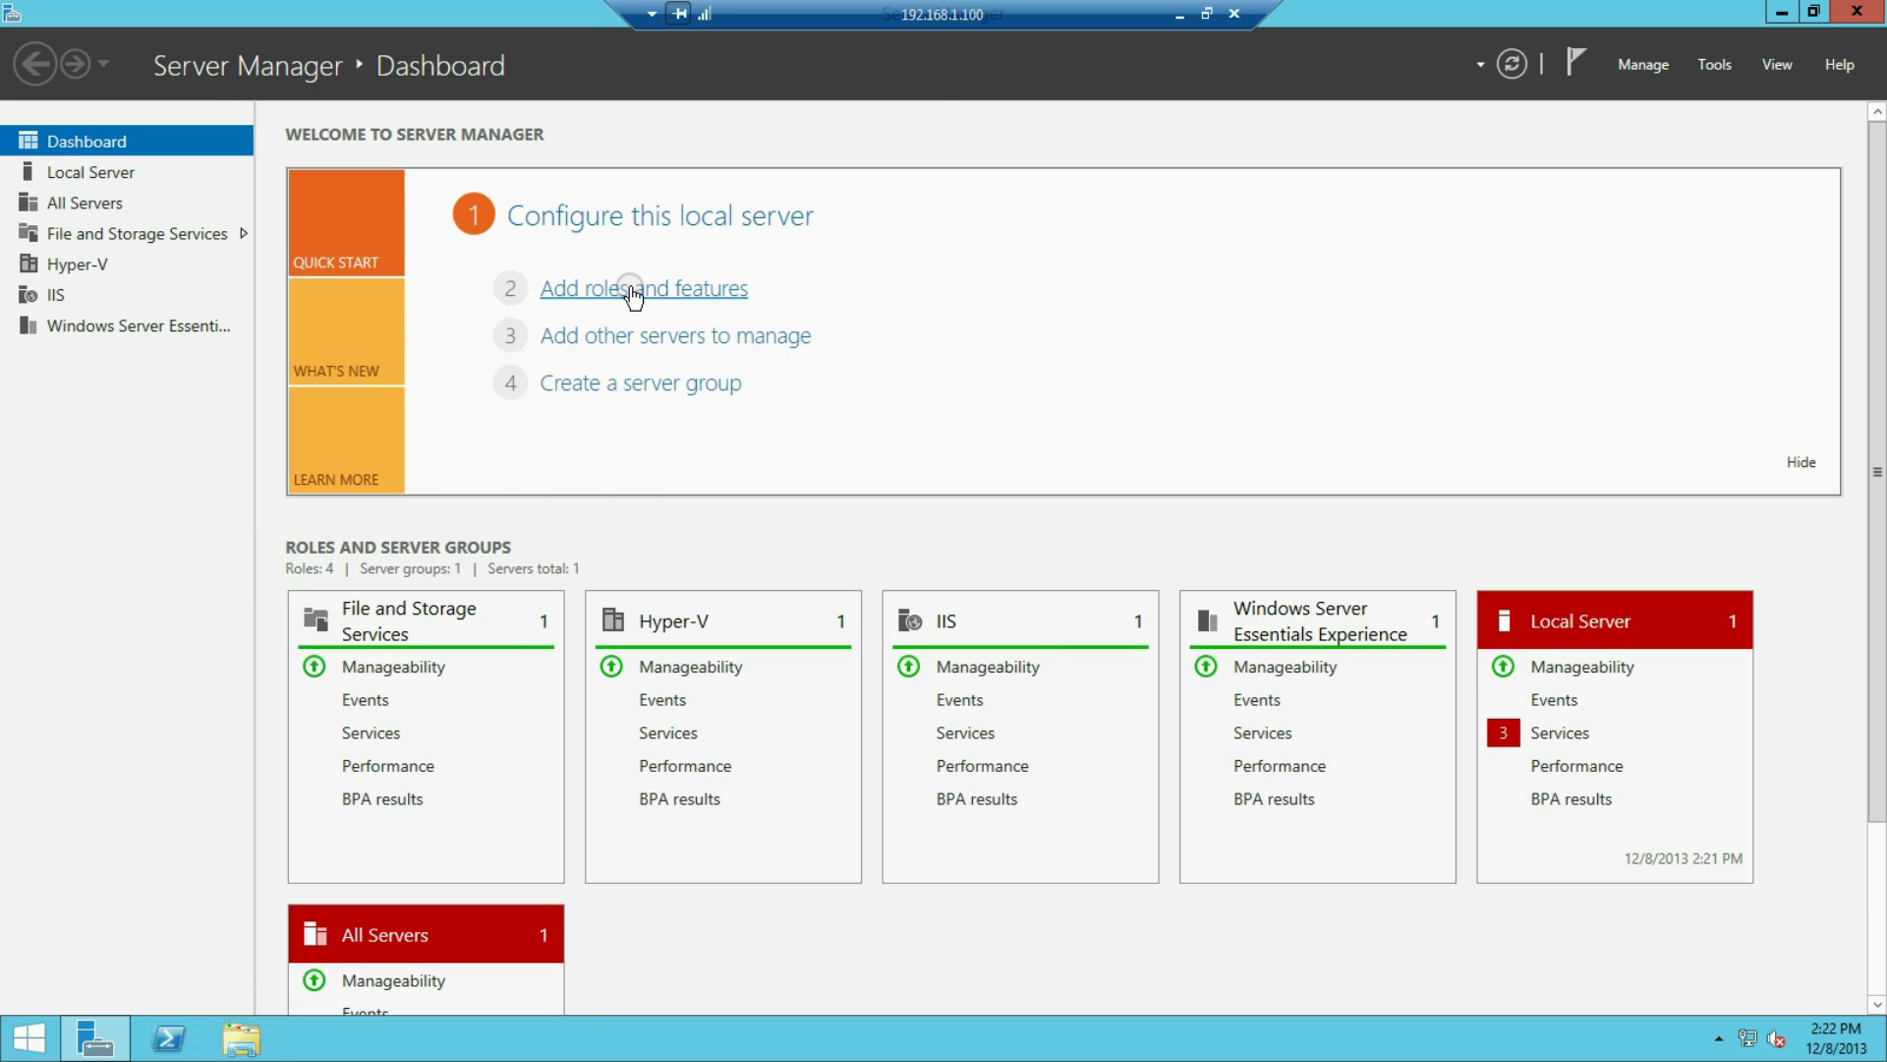
Uncheck Windows Server Essentials Experience in the Remove Roles and Features wizard and run the removal
click(623, 325)
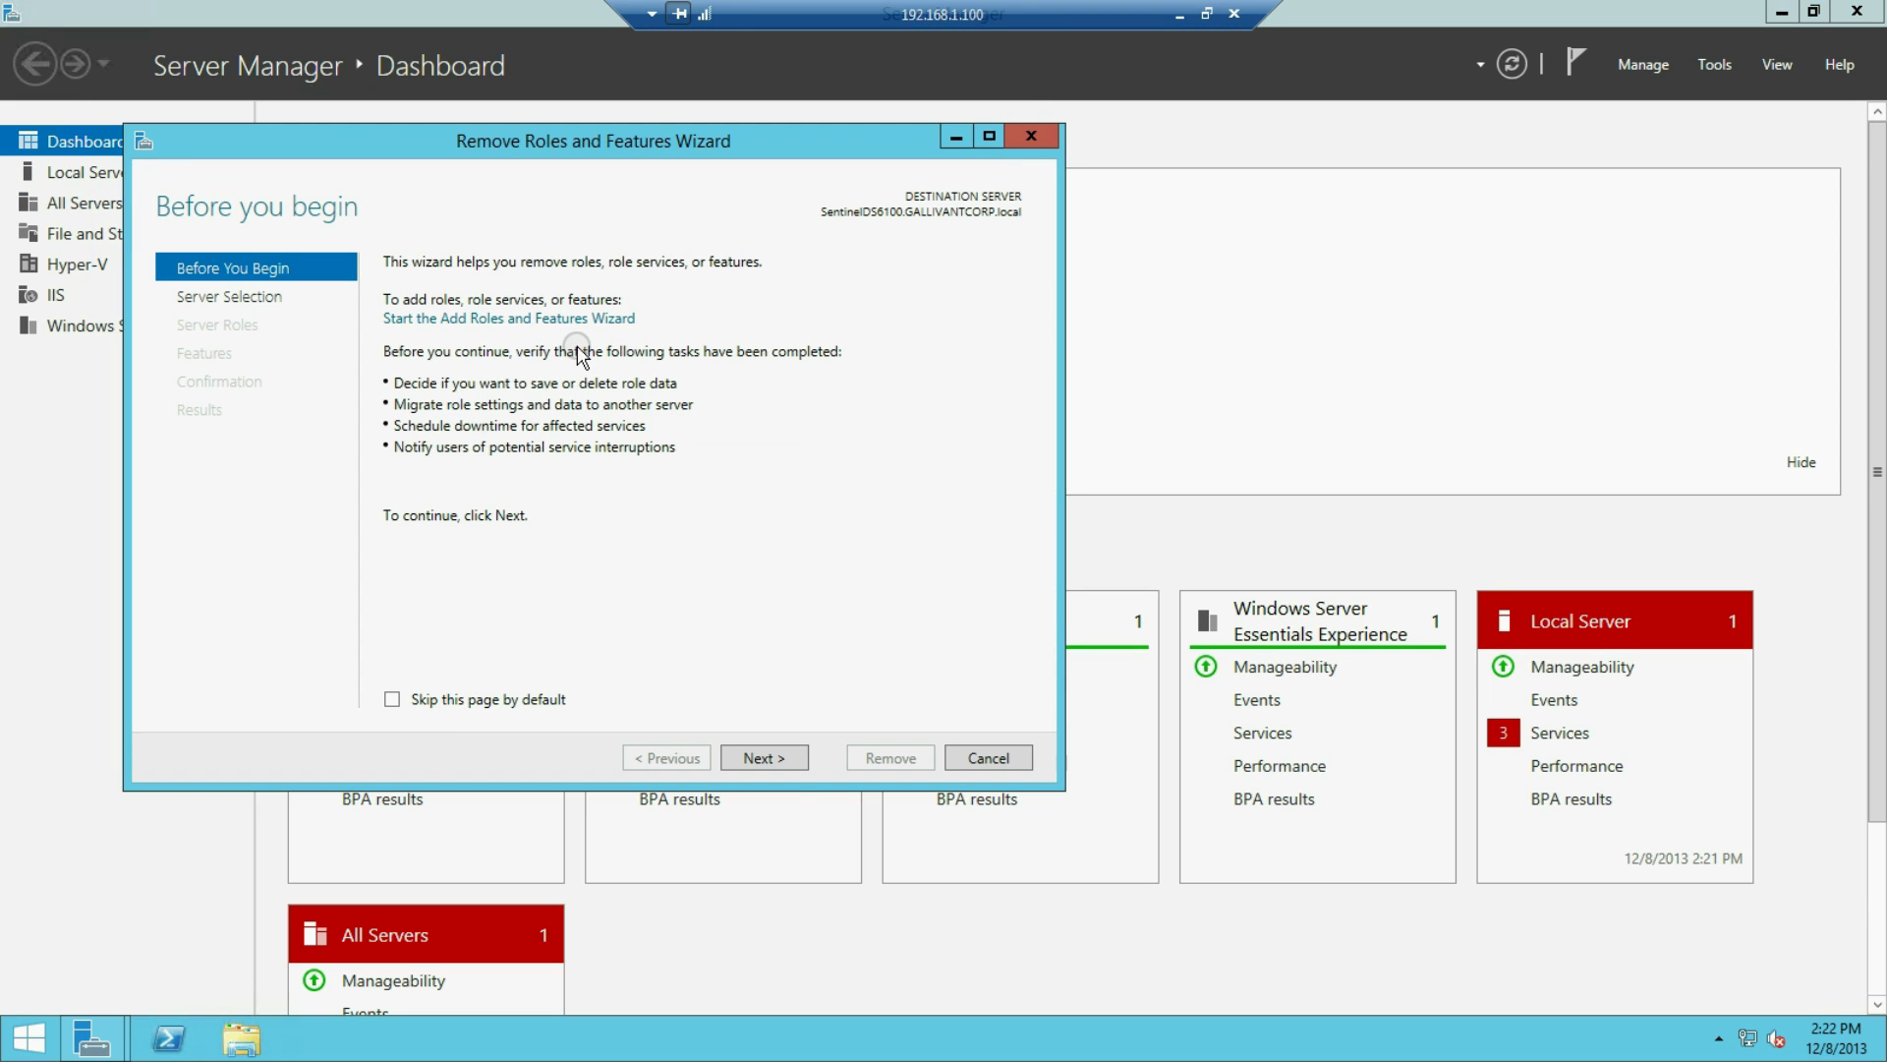
click(767, 757)
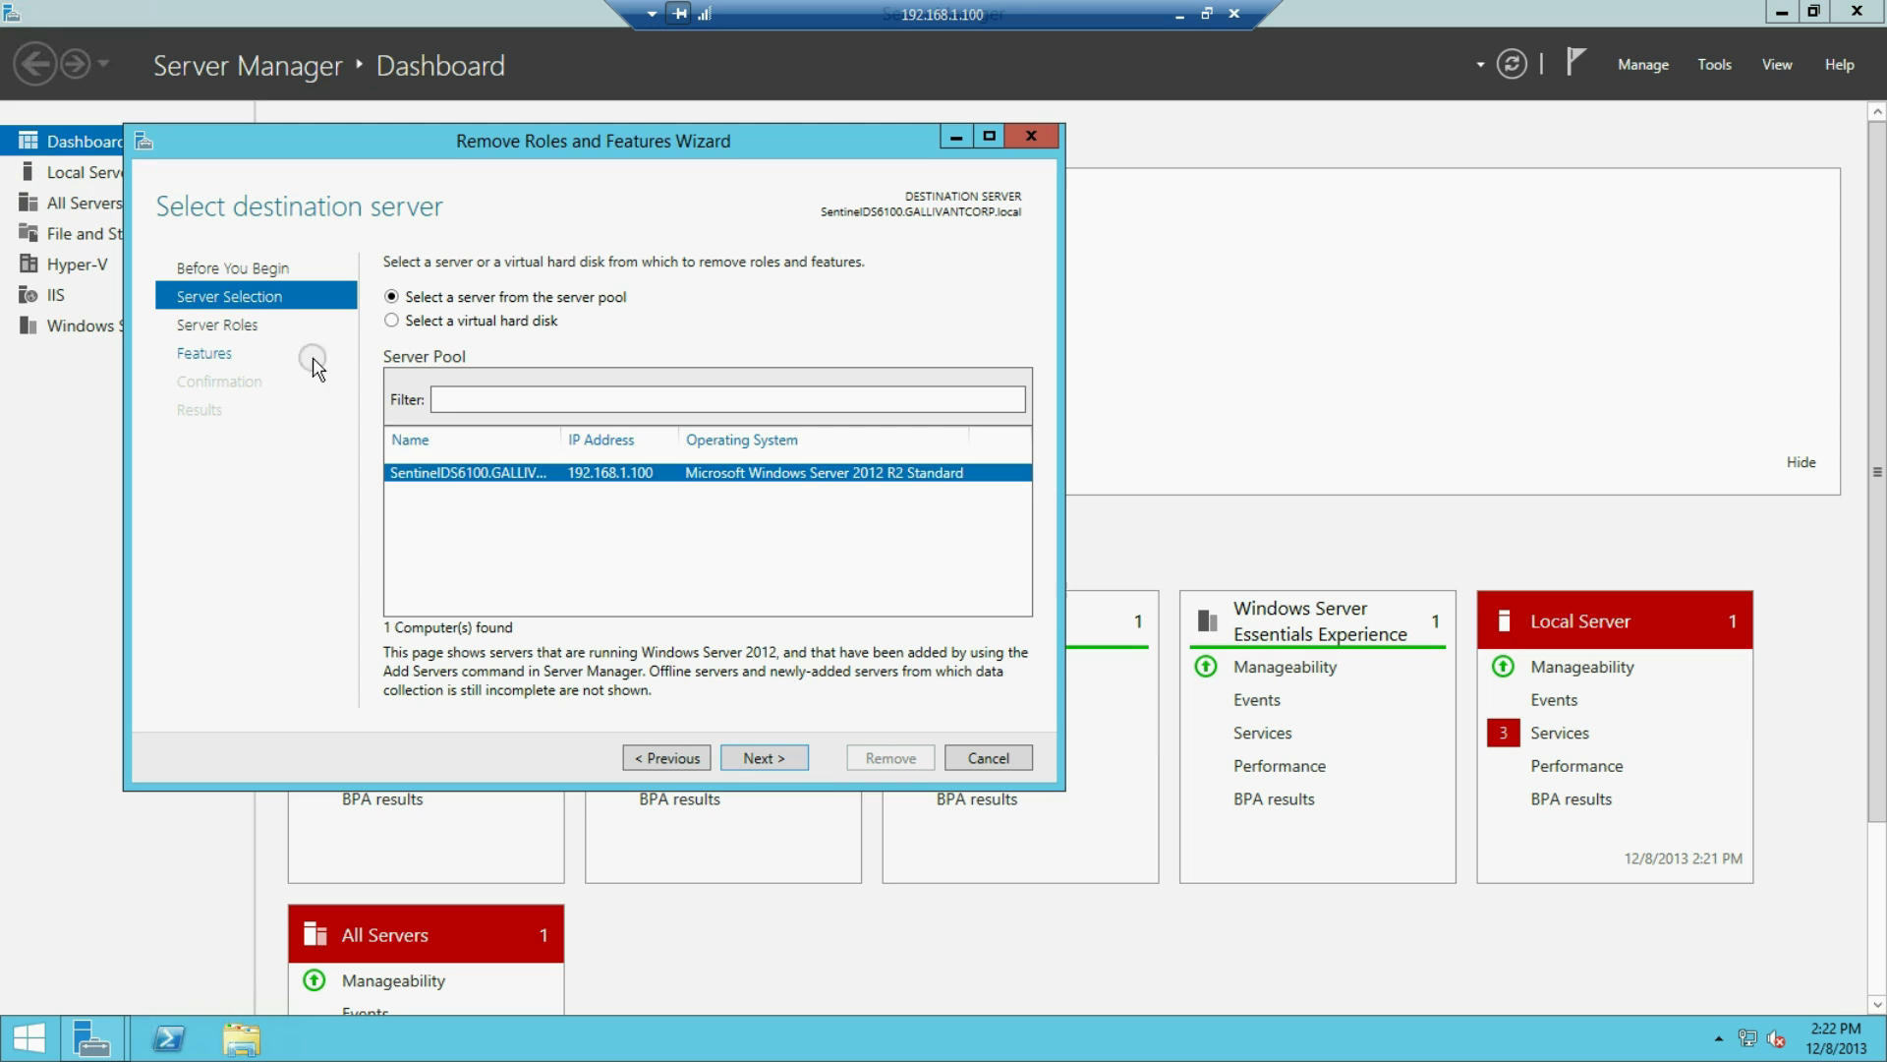
click(786, 758)
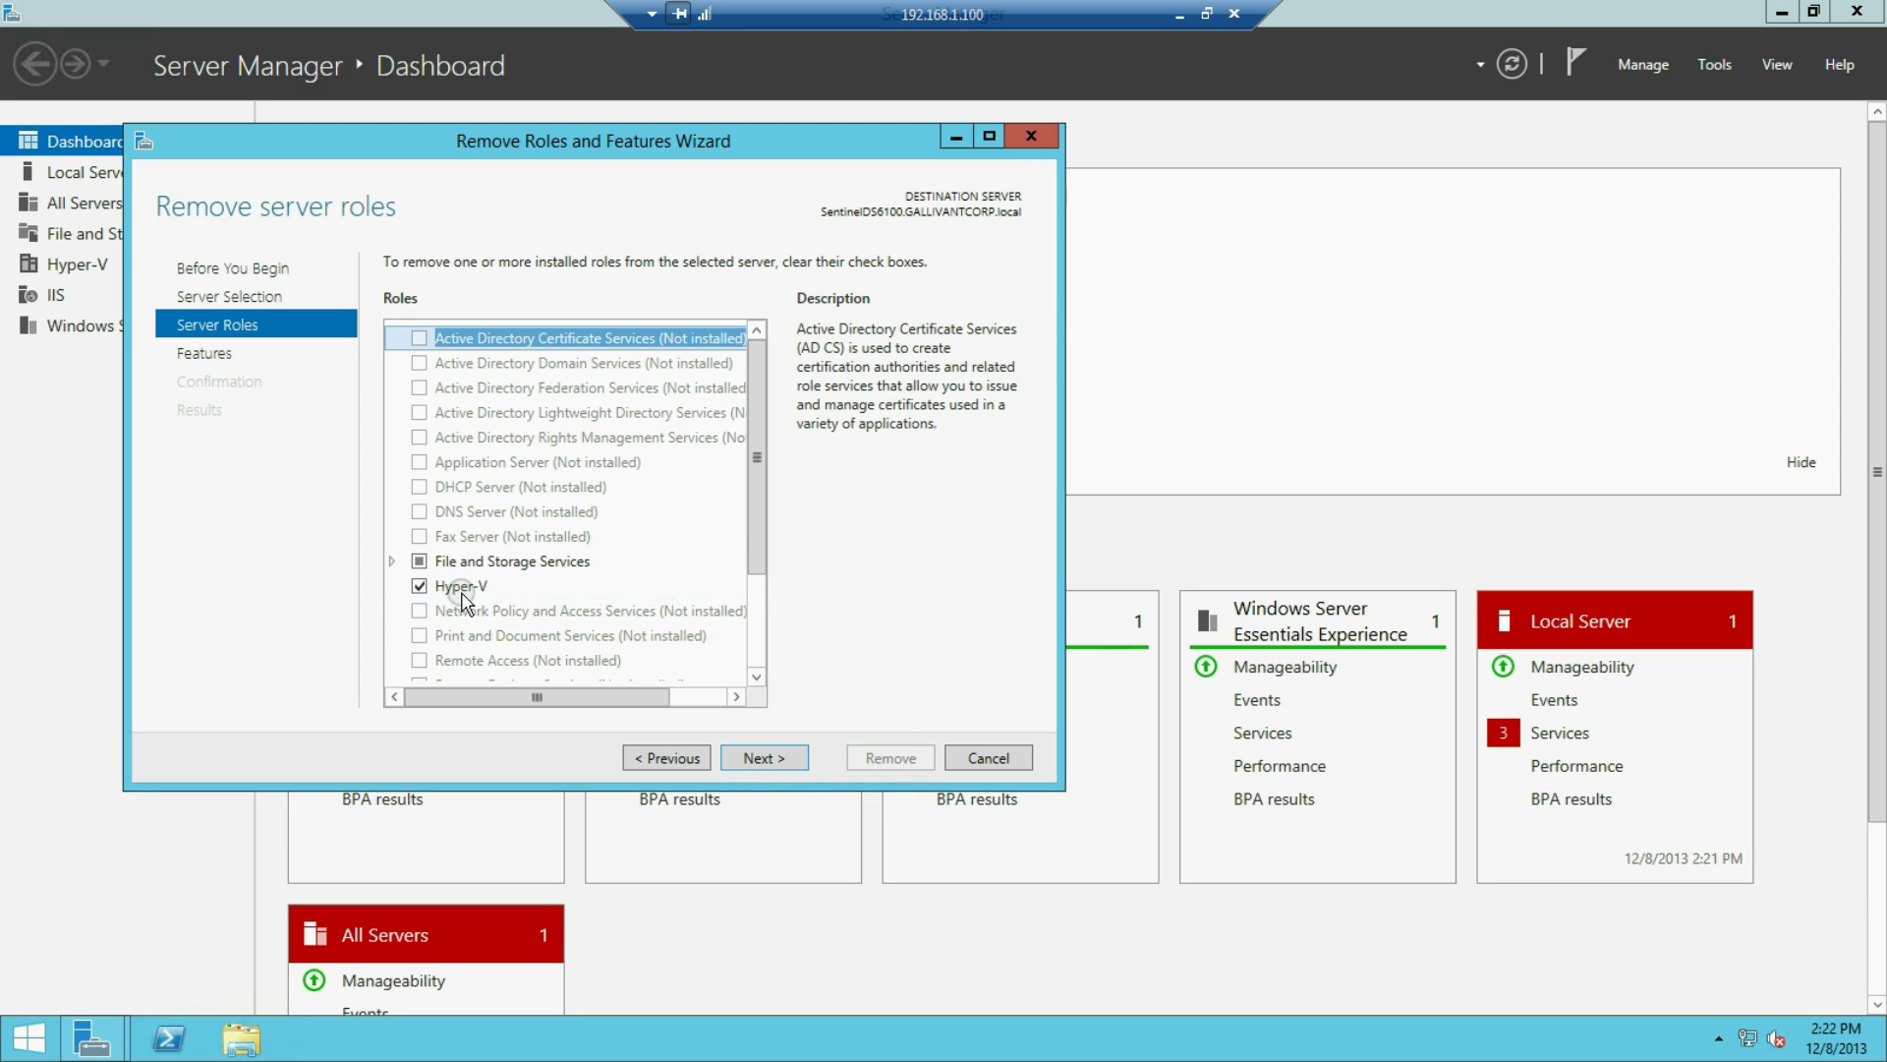
scroll(744, 521, down, 2)
click(420, 645)
click(766, 758)
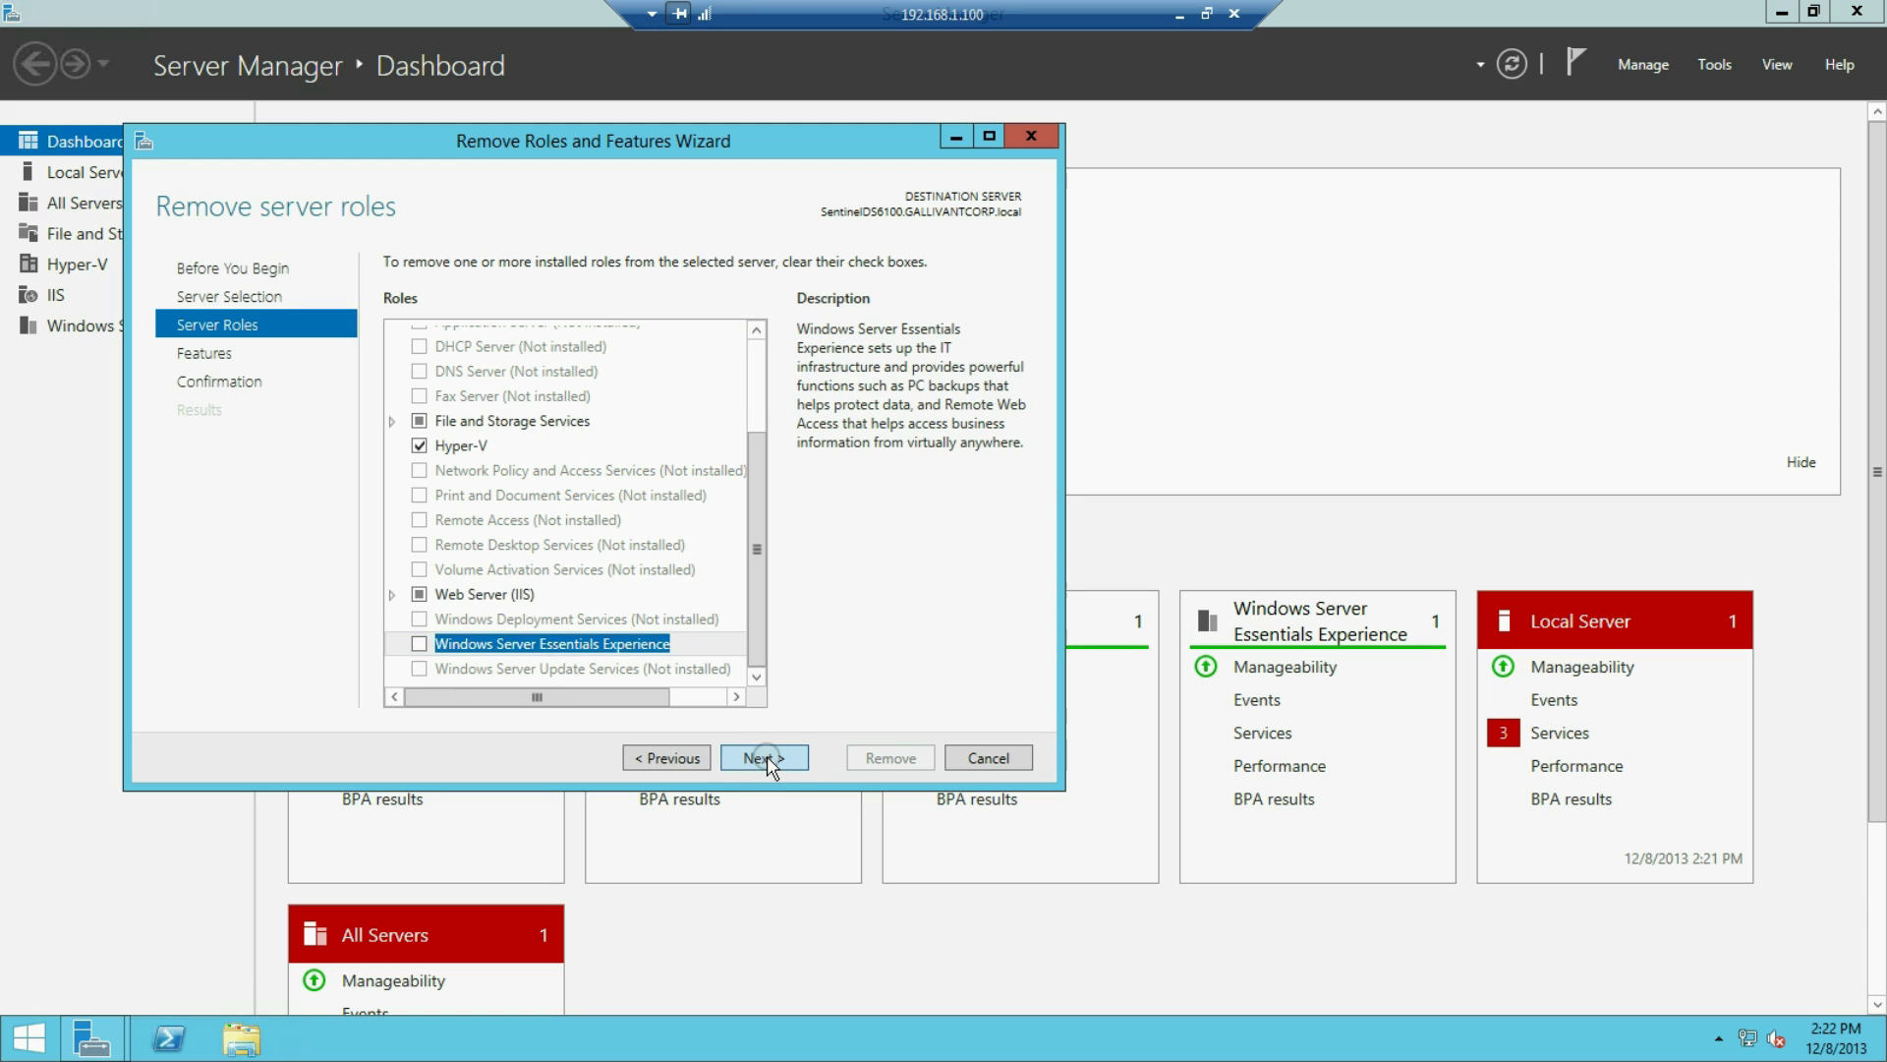
click(767, 759)
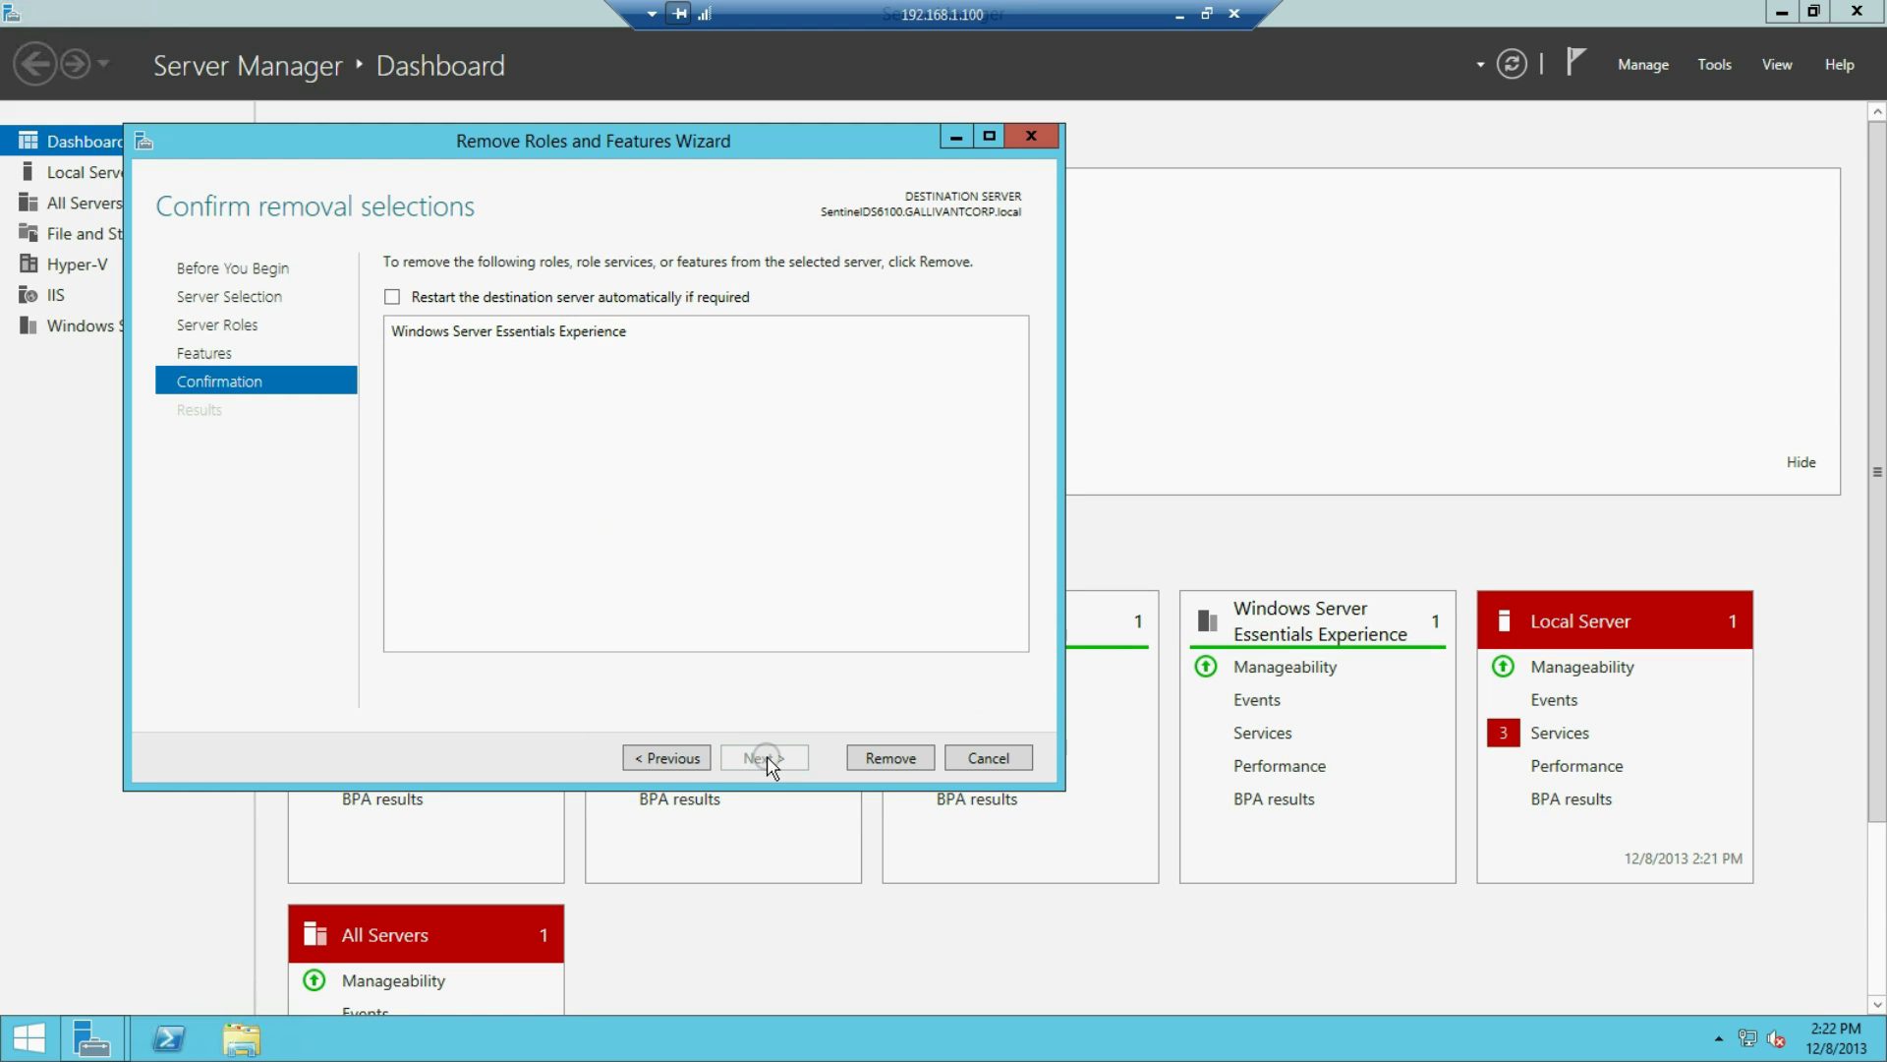
click(891, 757)
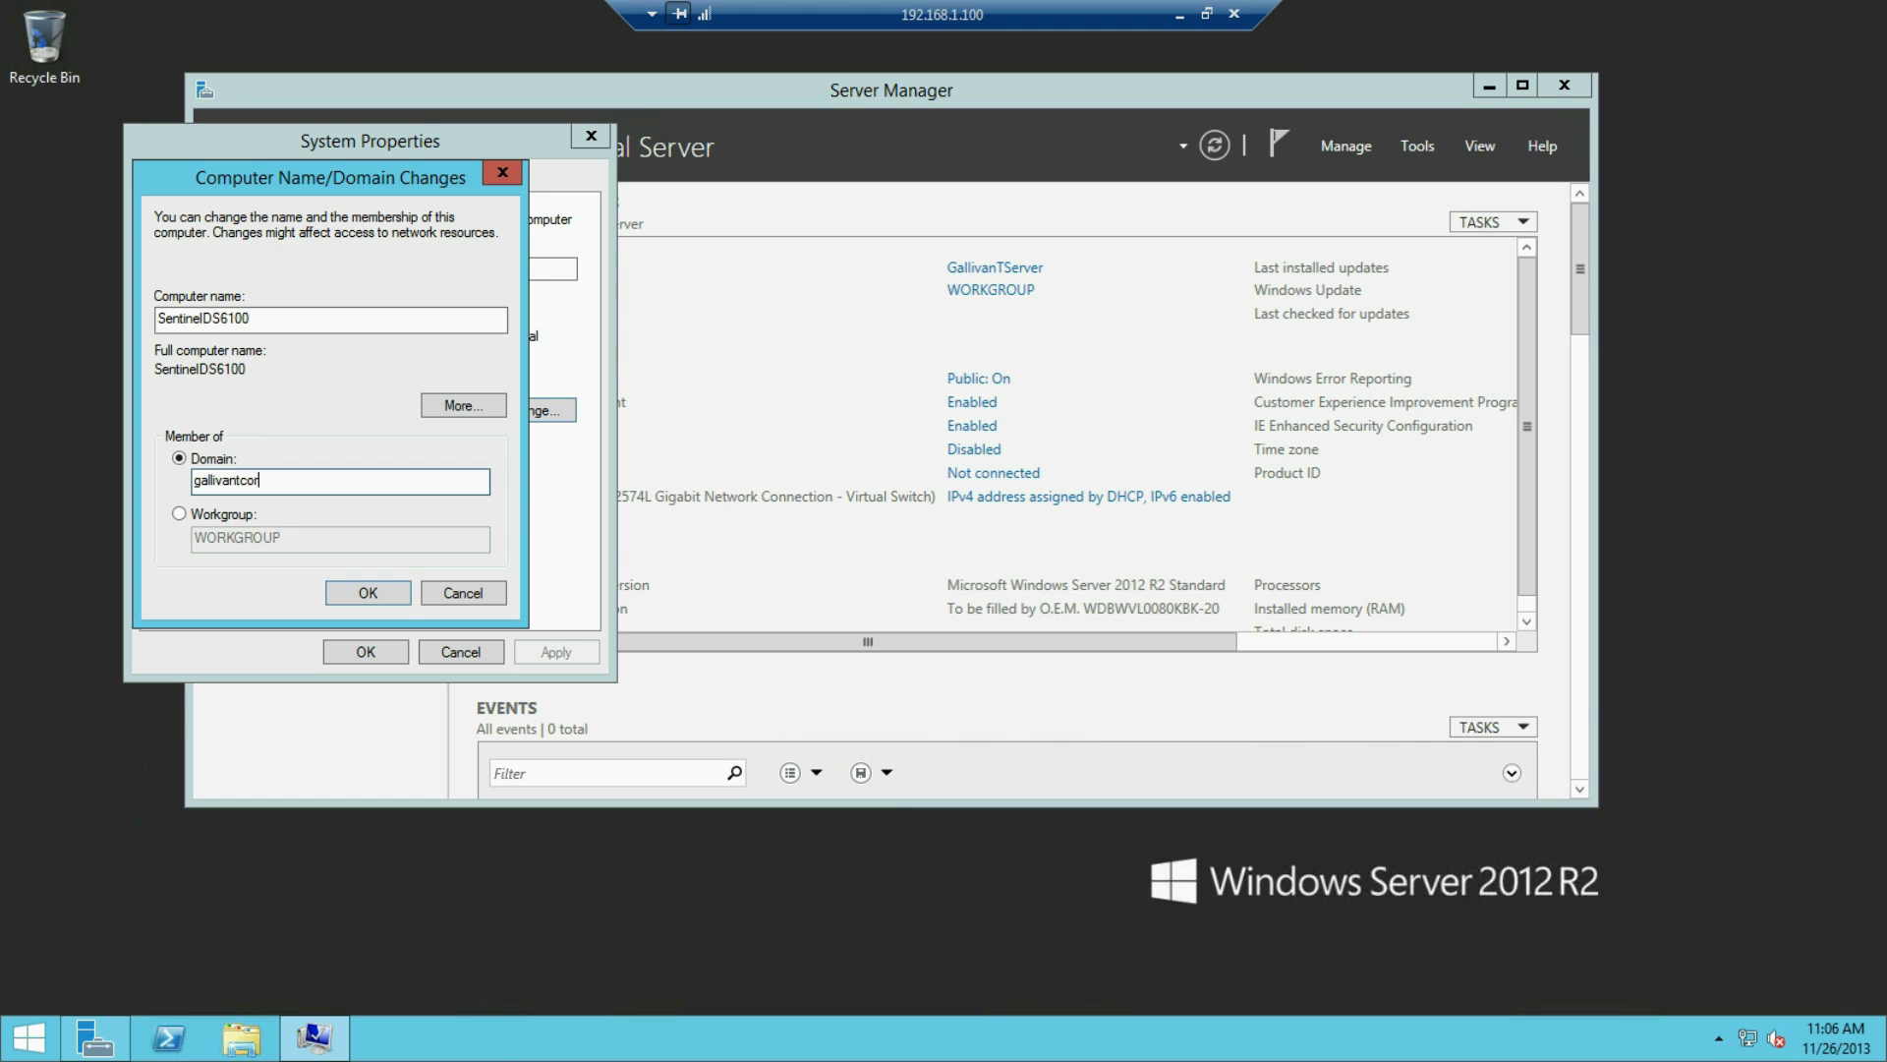
Join the gallivantcorp domain, authenticating with the domain admin username and password
text(p)
click(377, 589)
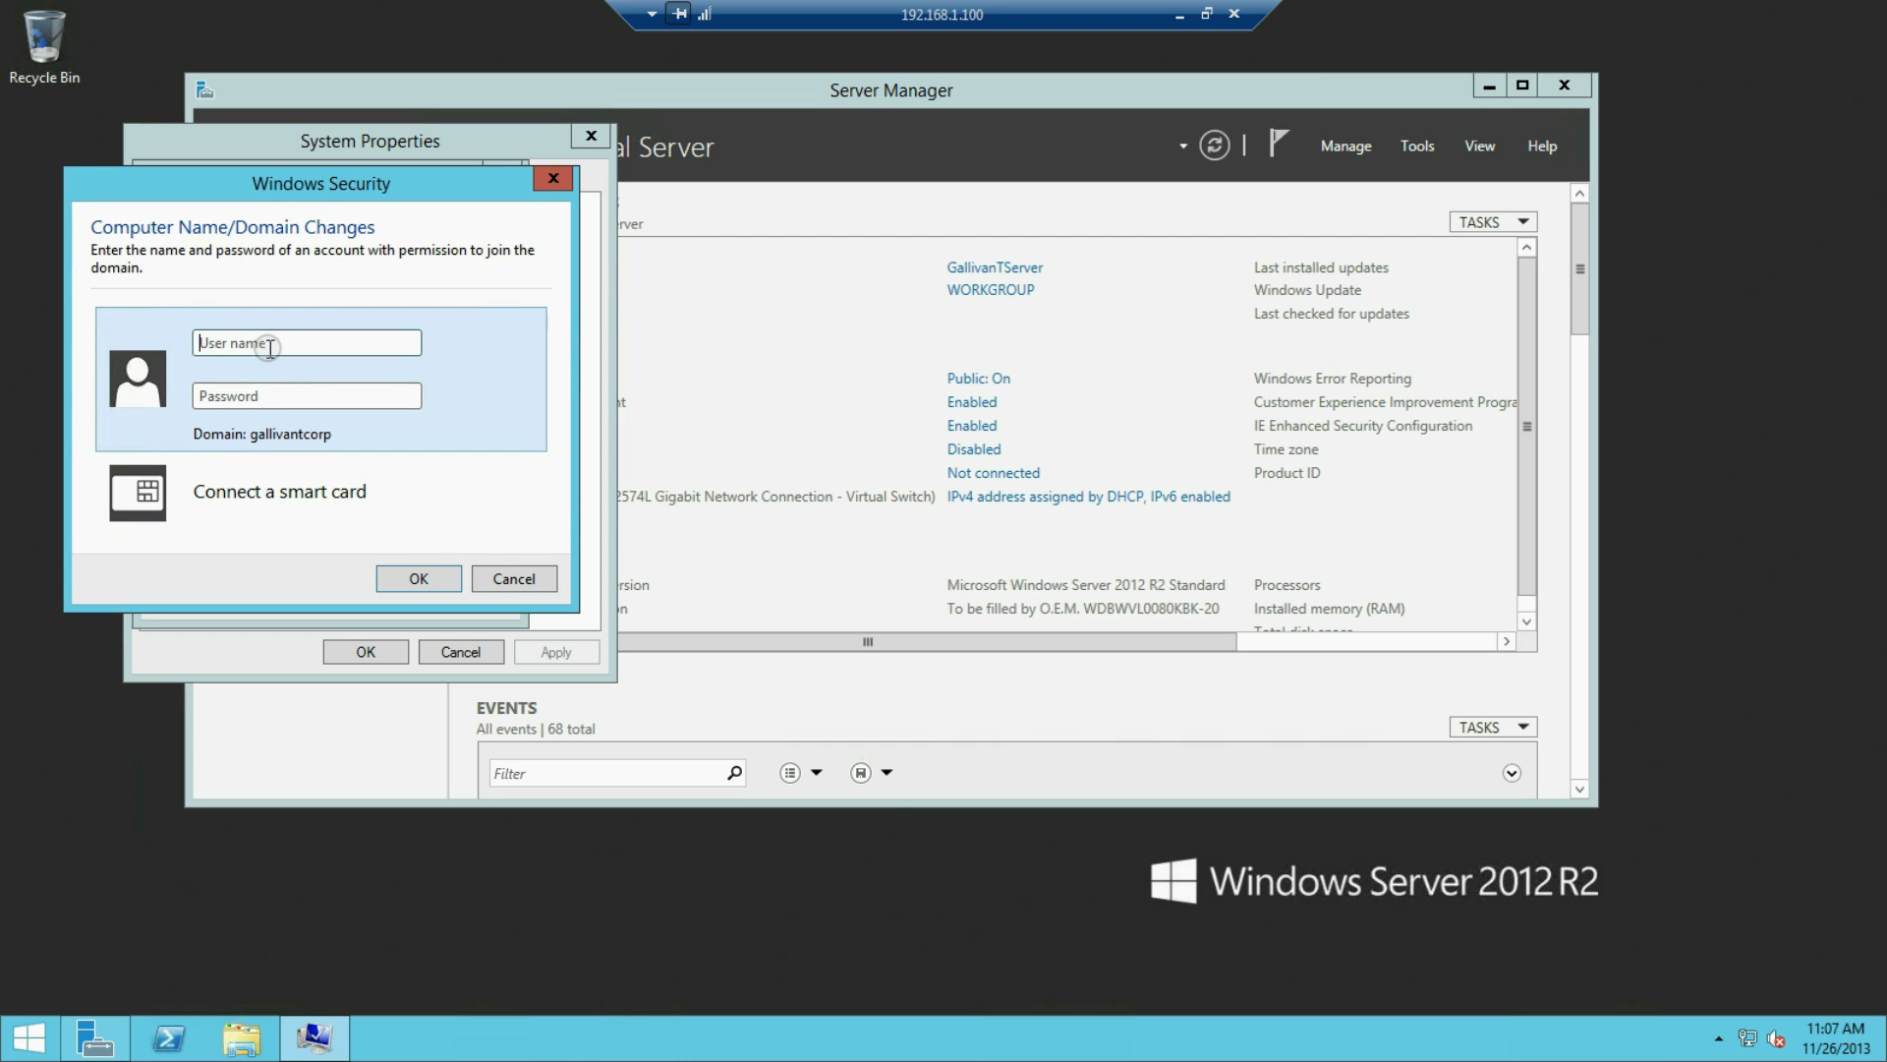
text(PaulAdmin)
key(Tab)
text(Pa$$w0rd)
key(Return)
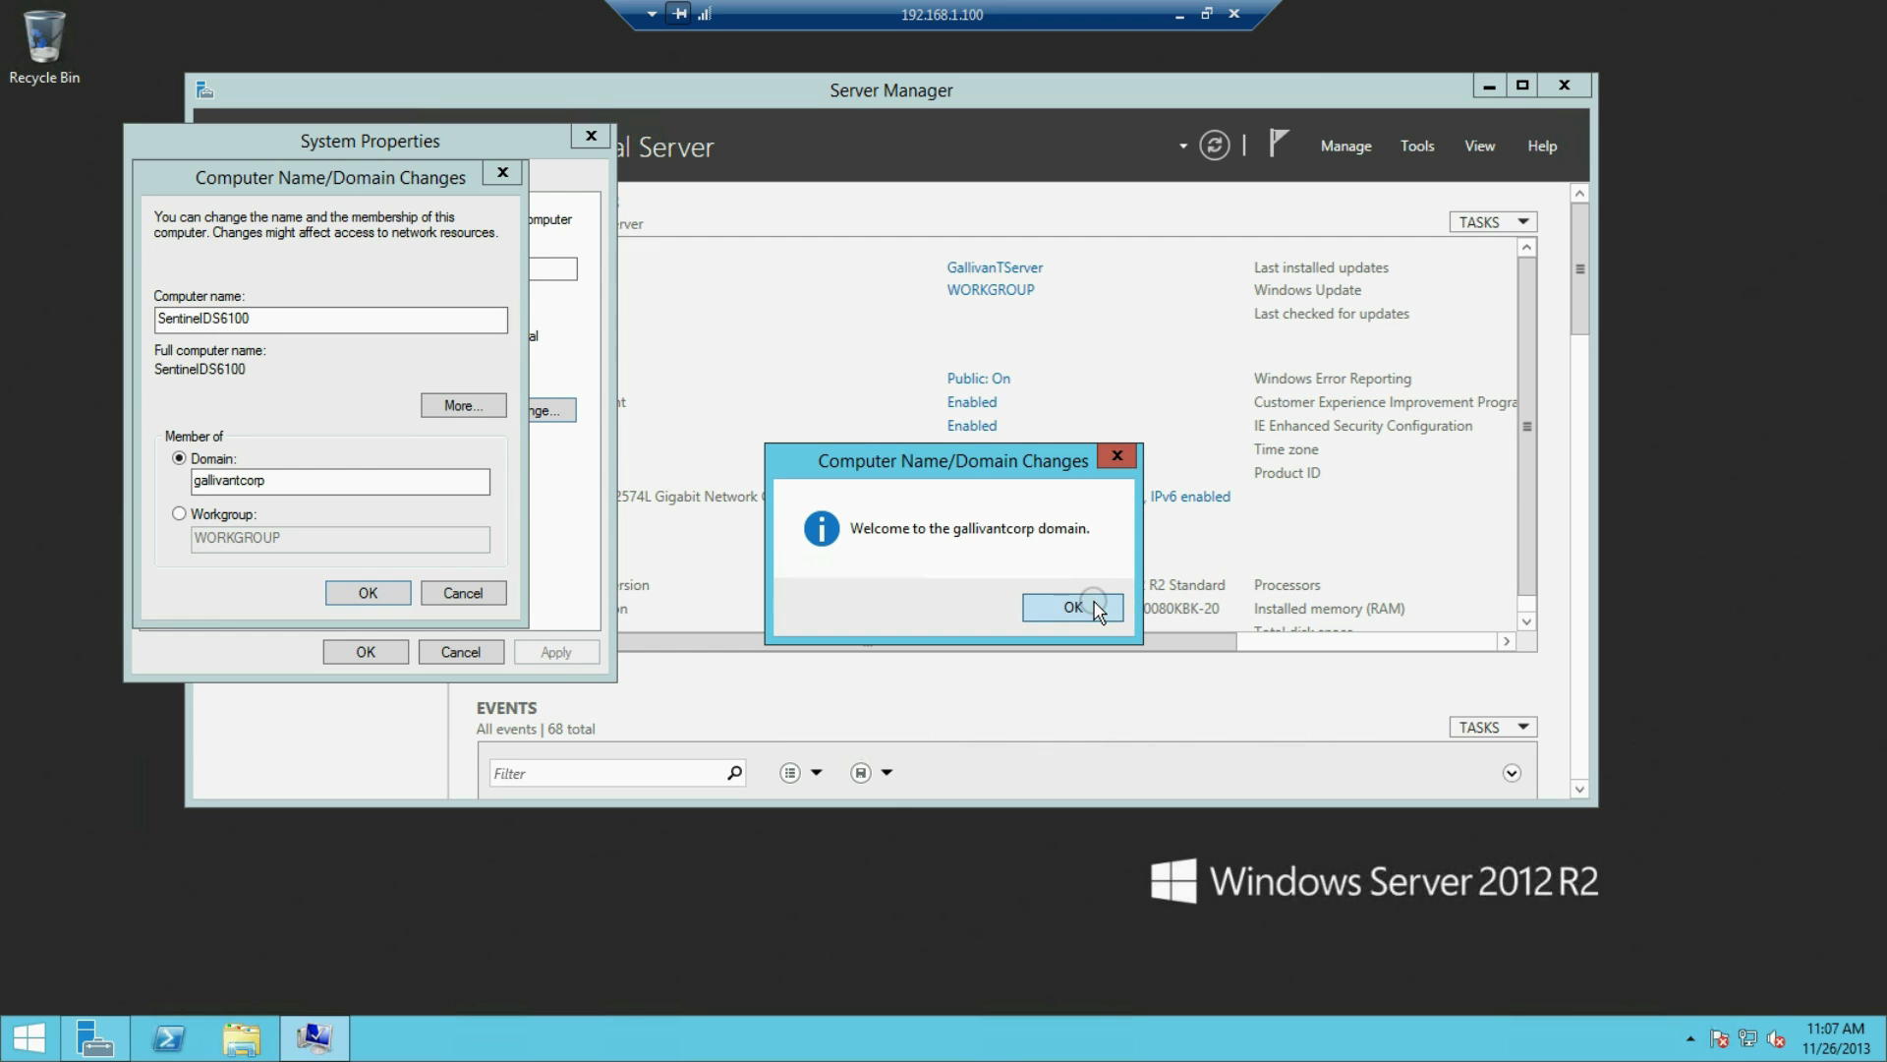
Acknowledge the domain welcome and restart-required notices, close System Properties, and minimise Server Manager
click(1072, 606)
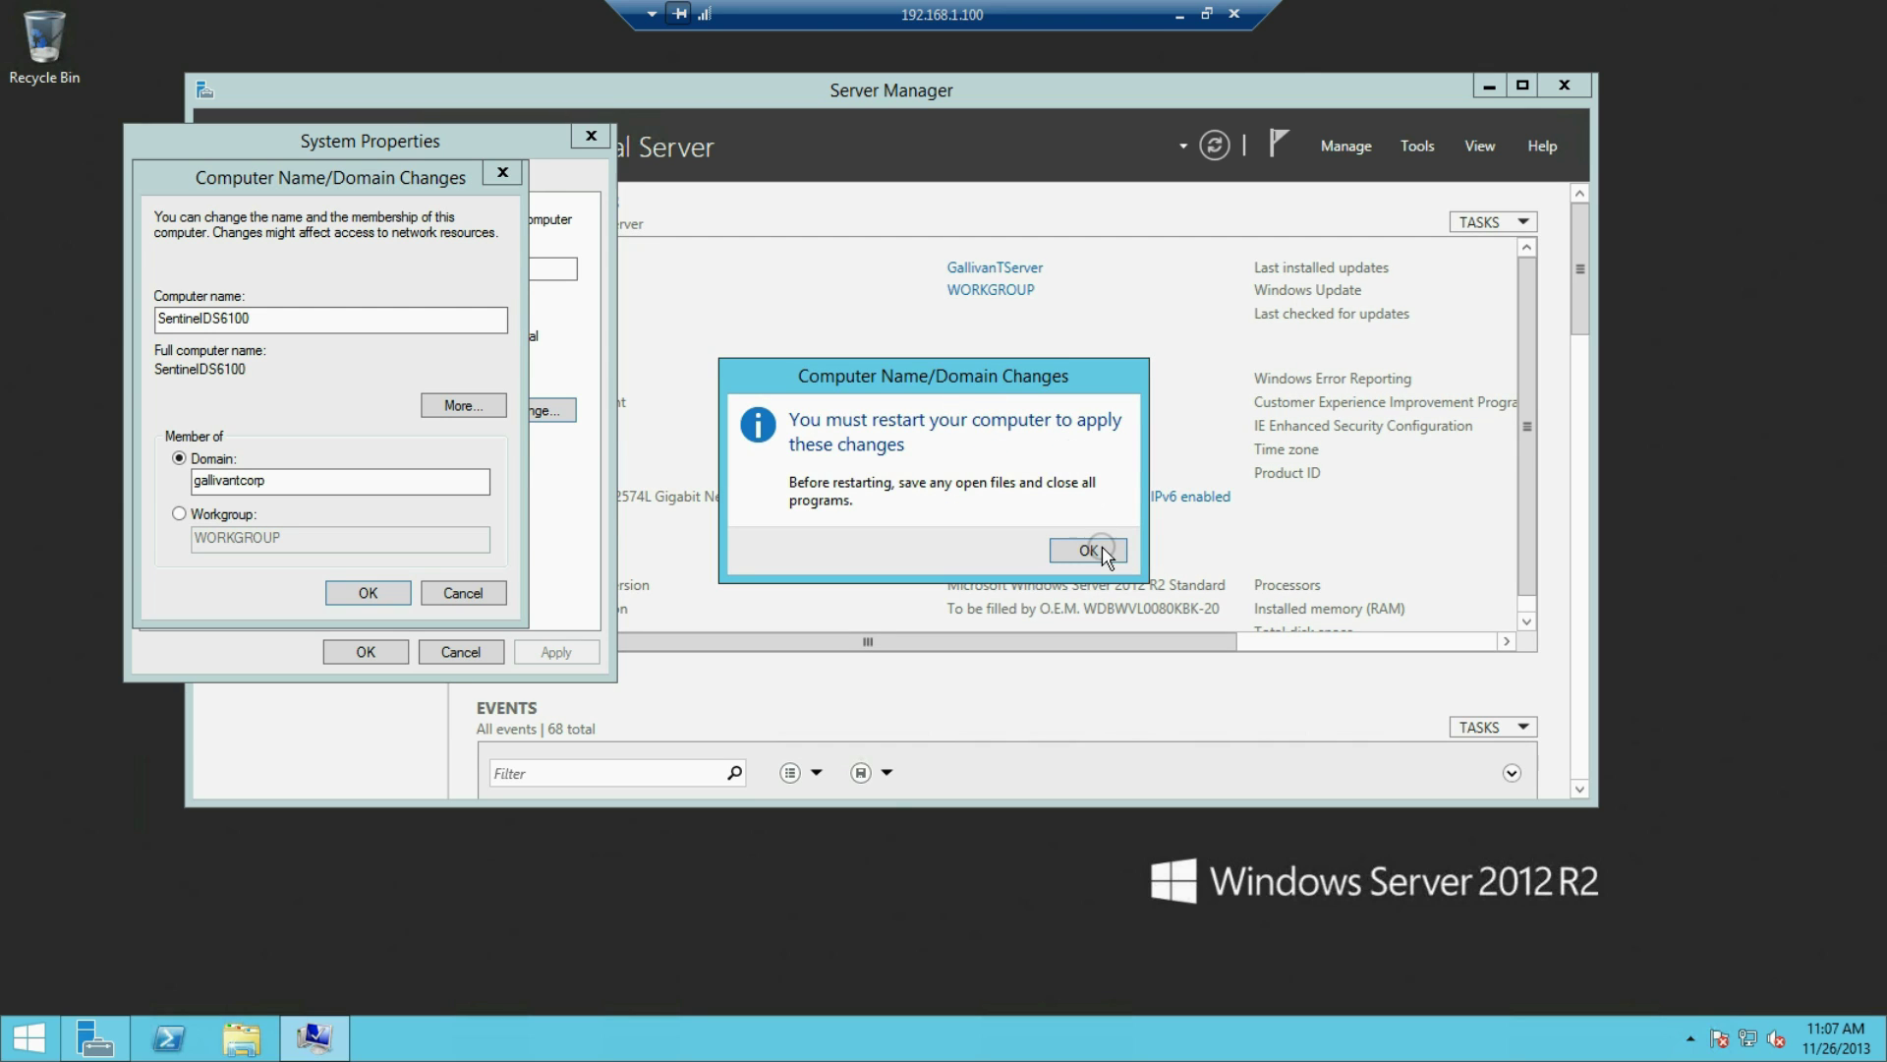
click(1097, 552)
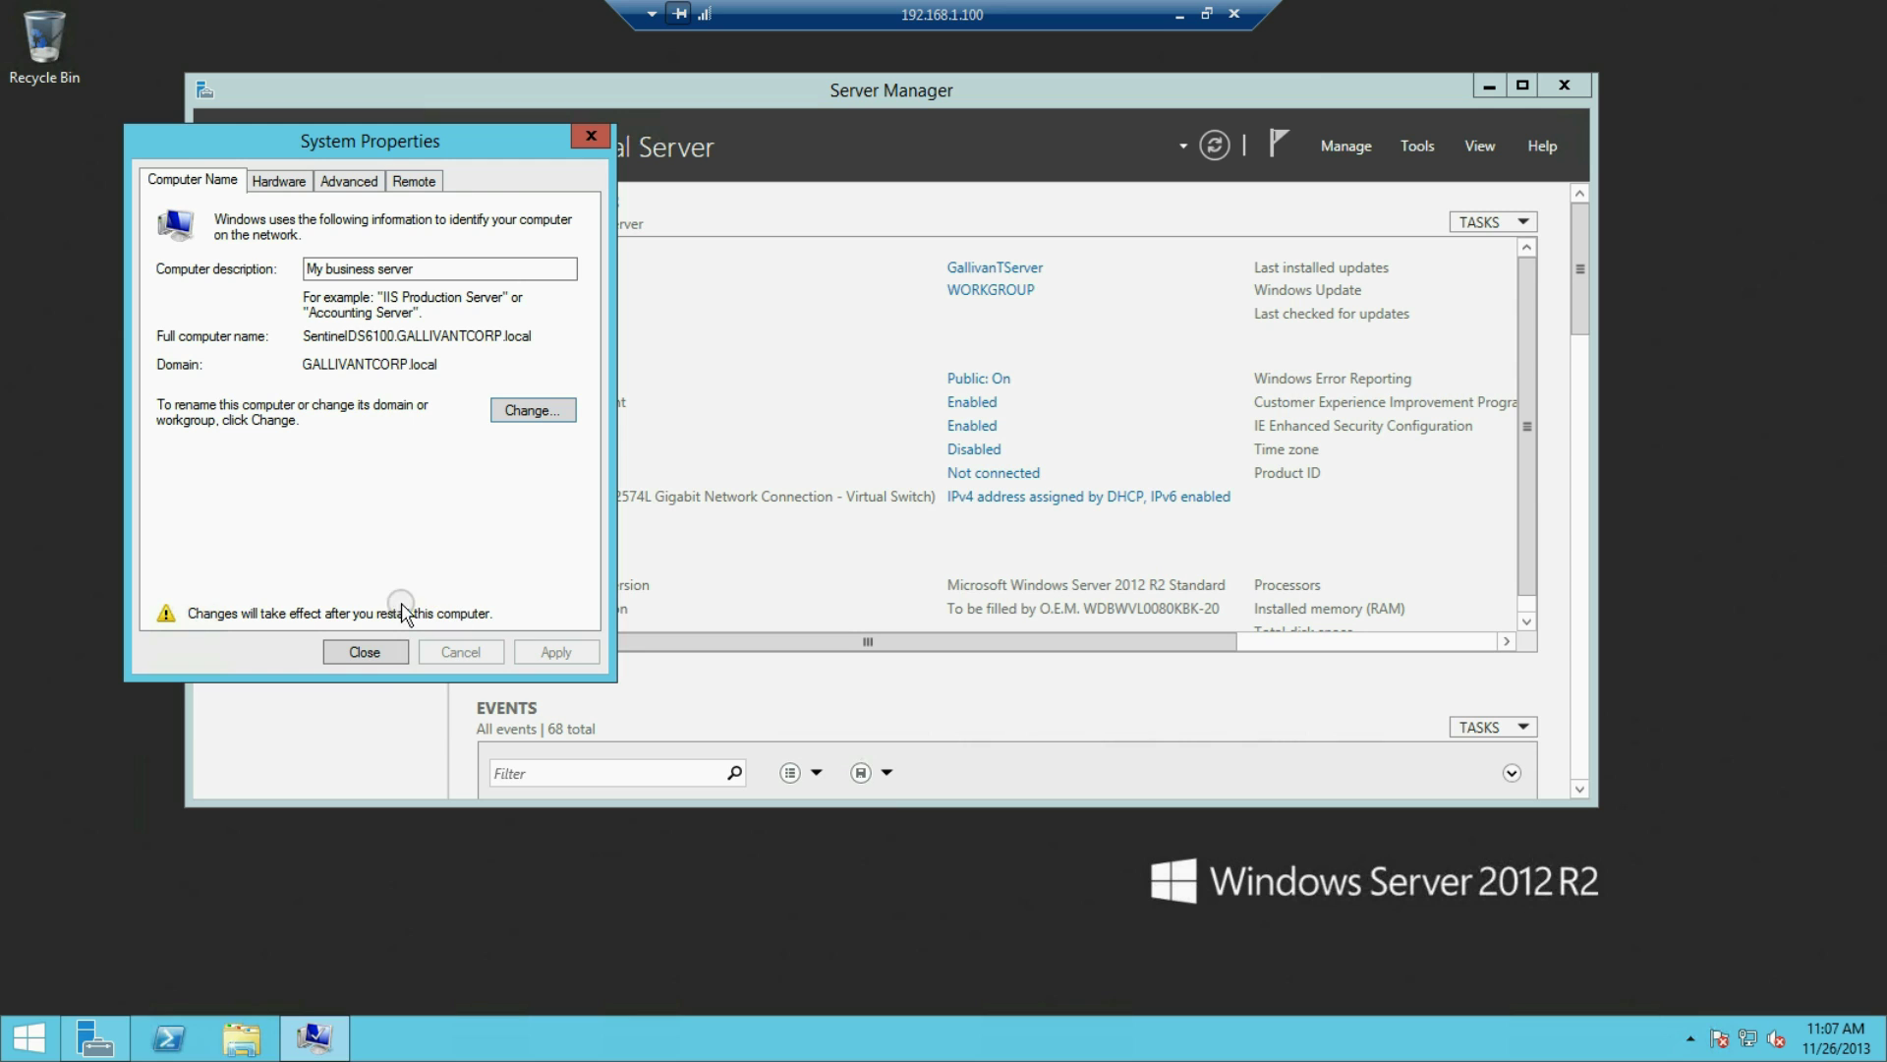
click(364, 652)
click(1486, 86)
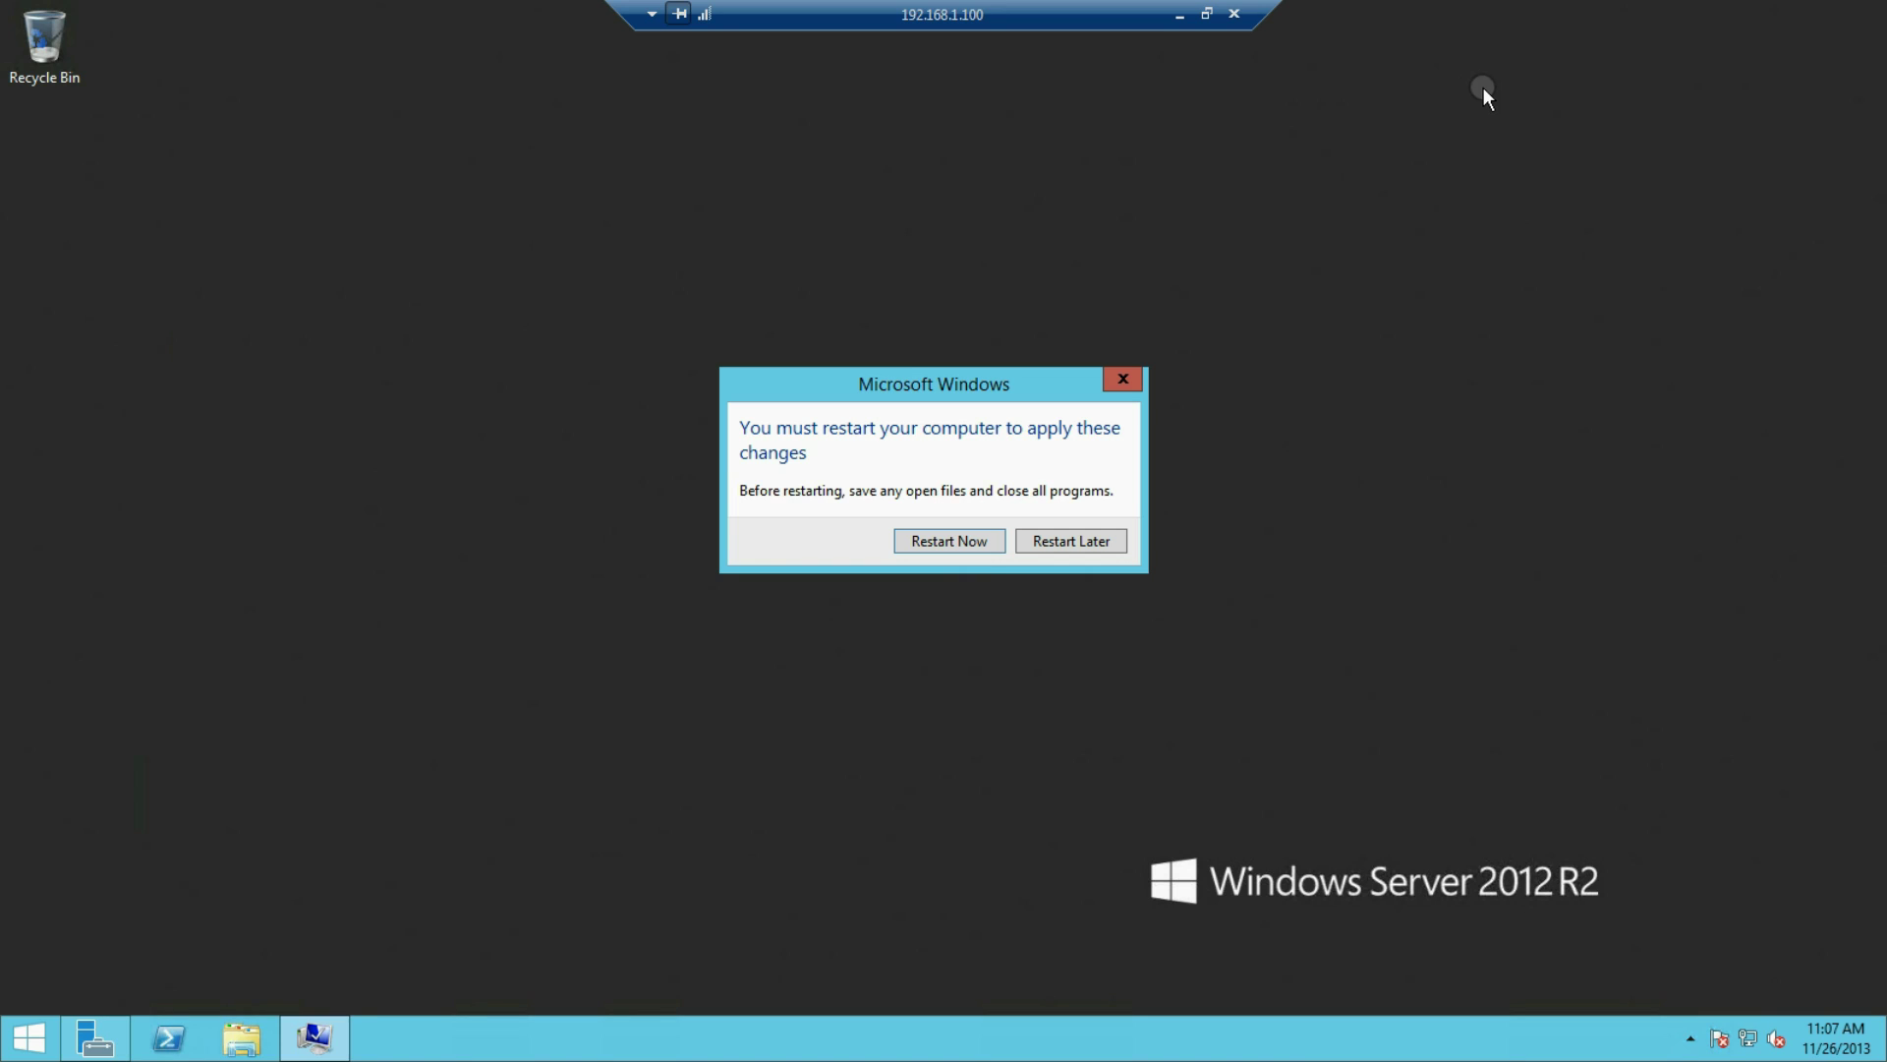
Restart the server, then launch Configure Windows Server Essentials and start the configuration
click(959, 542)
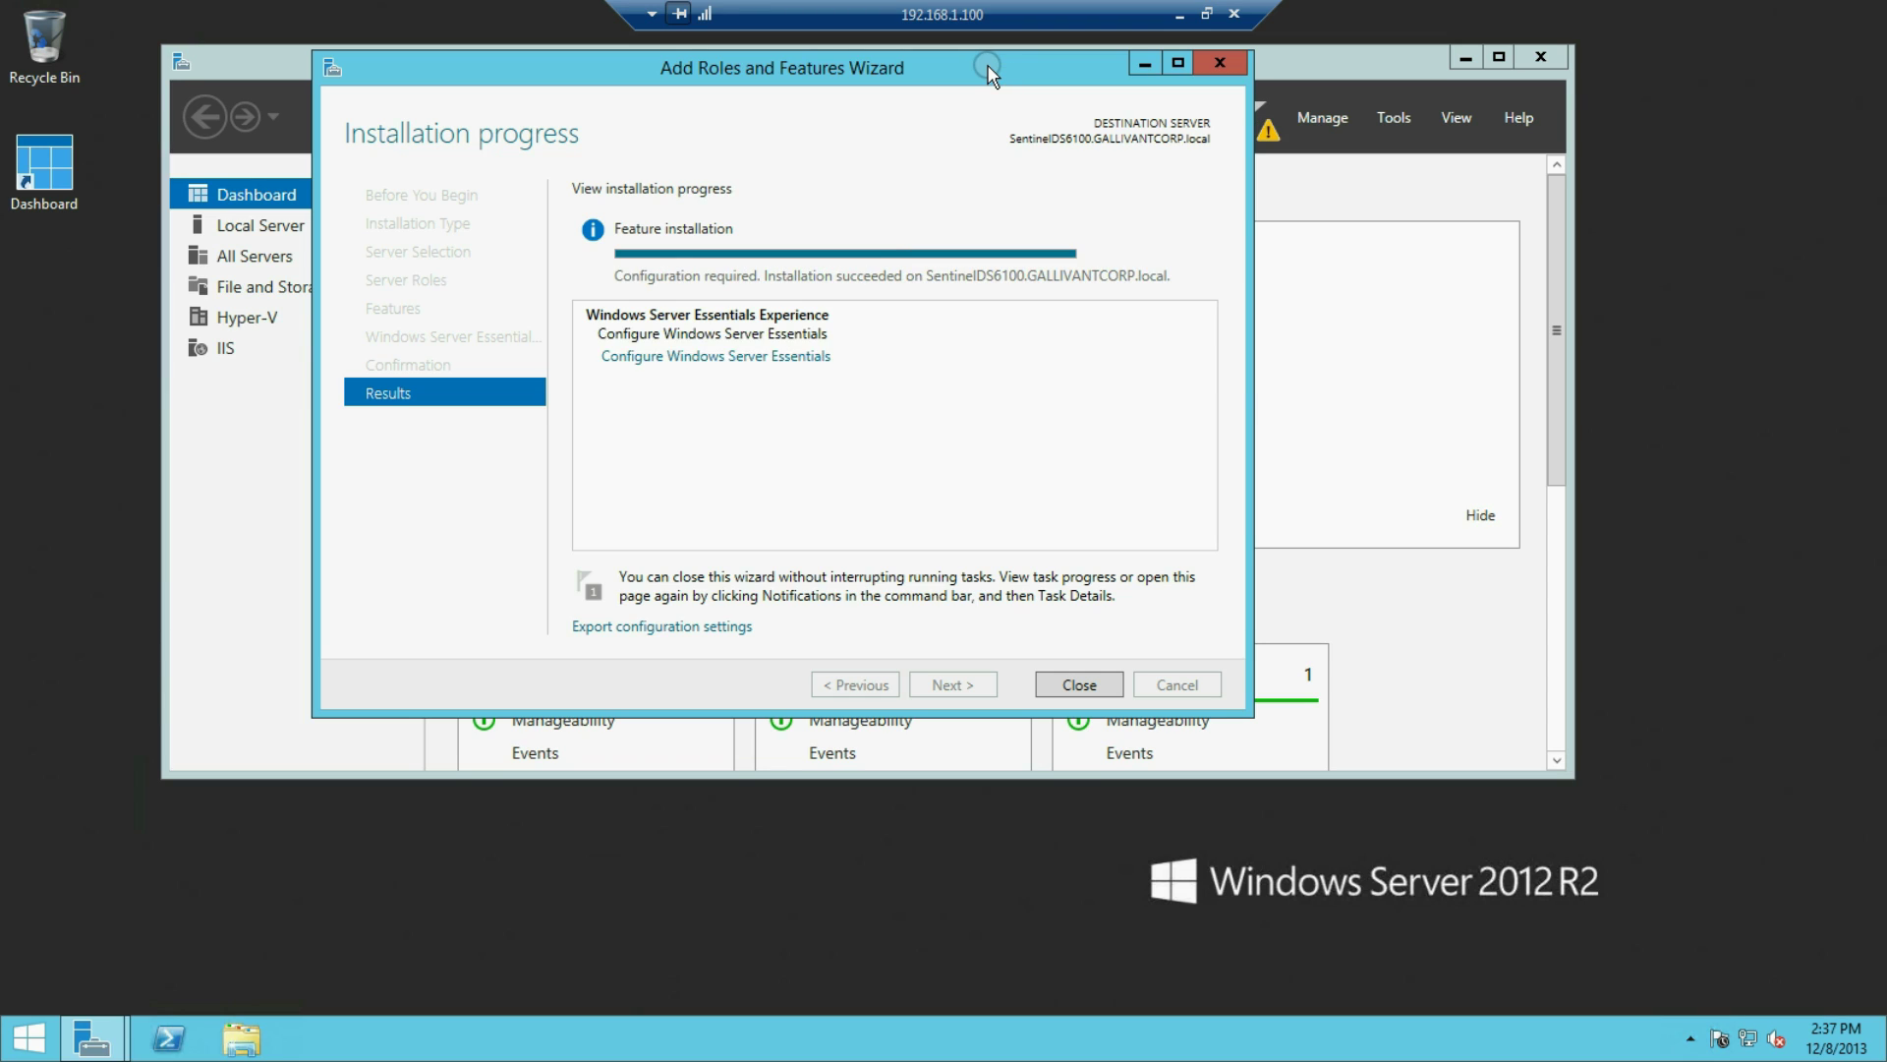
click(767, 356)
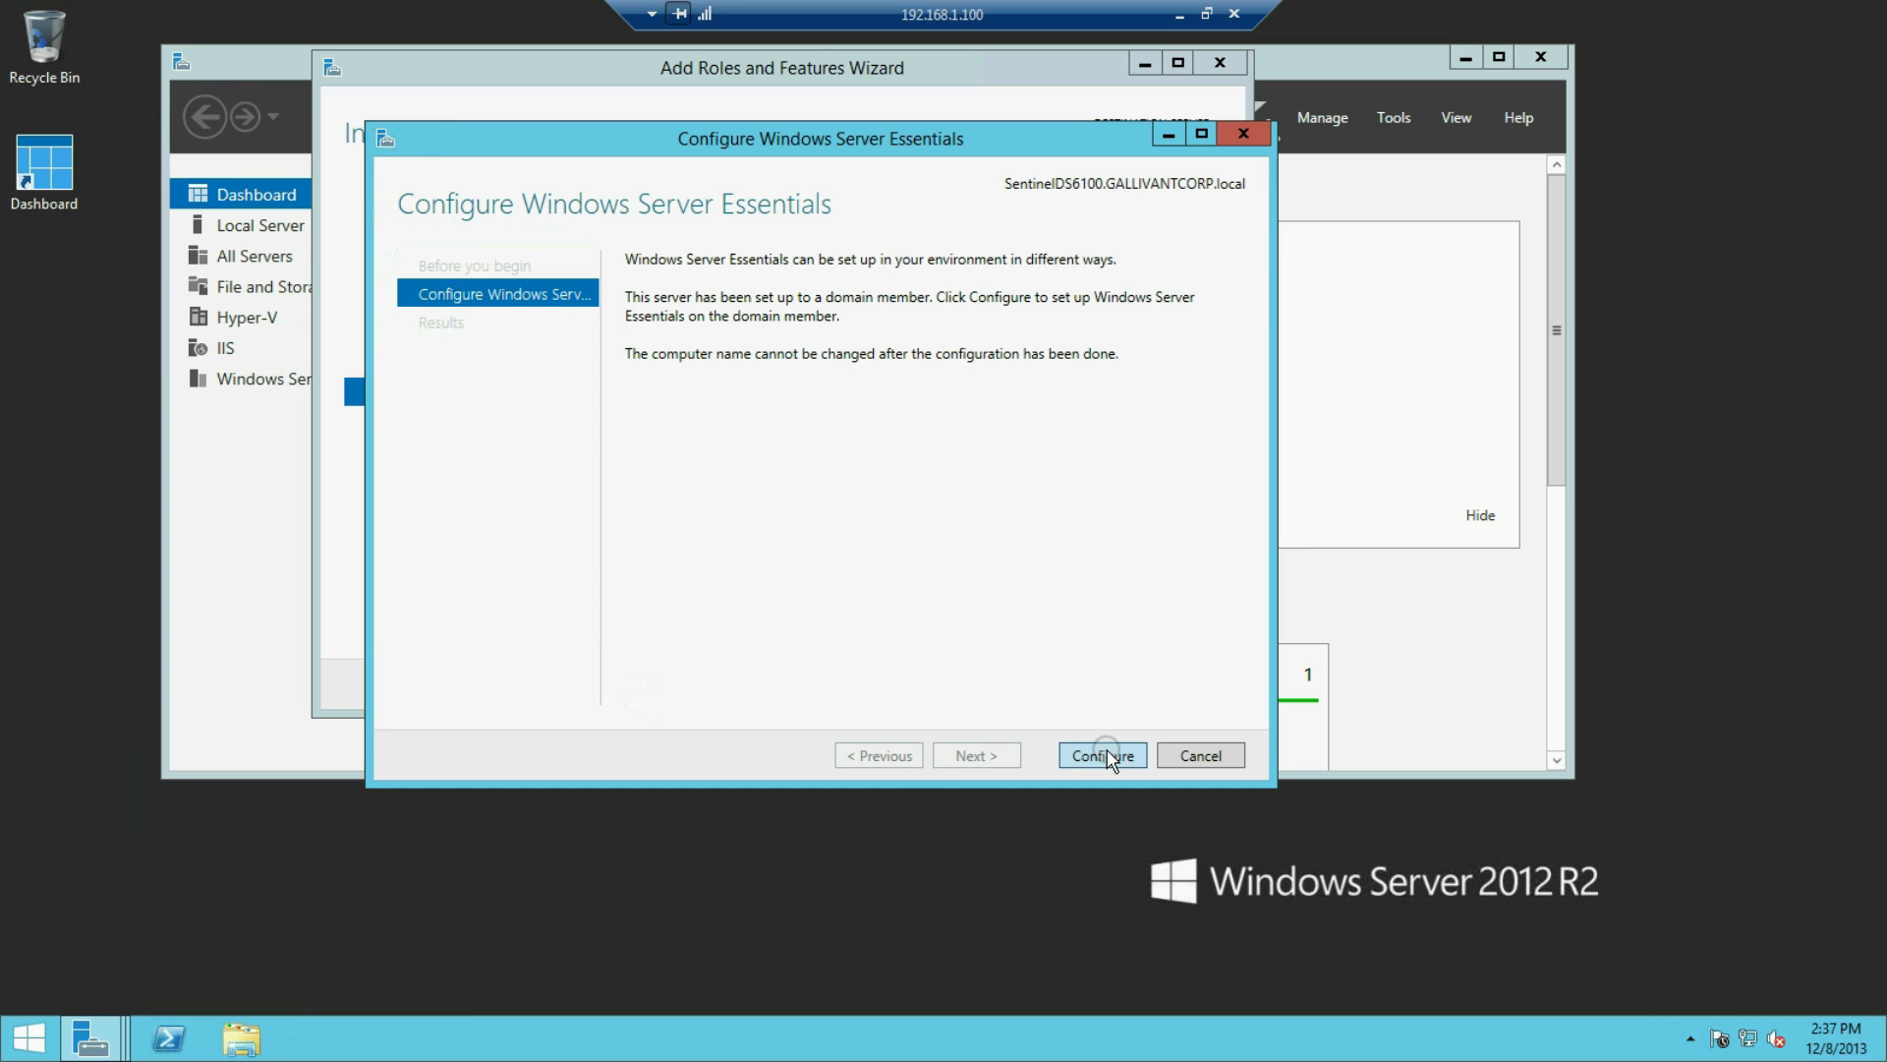
click(1102, 755)
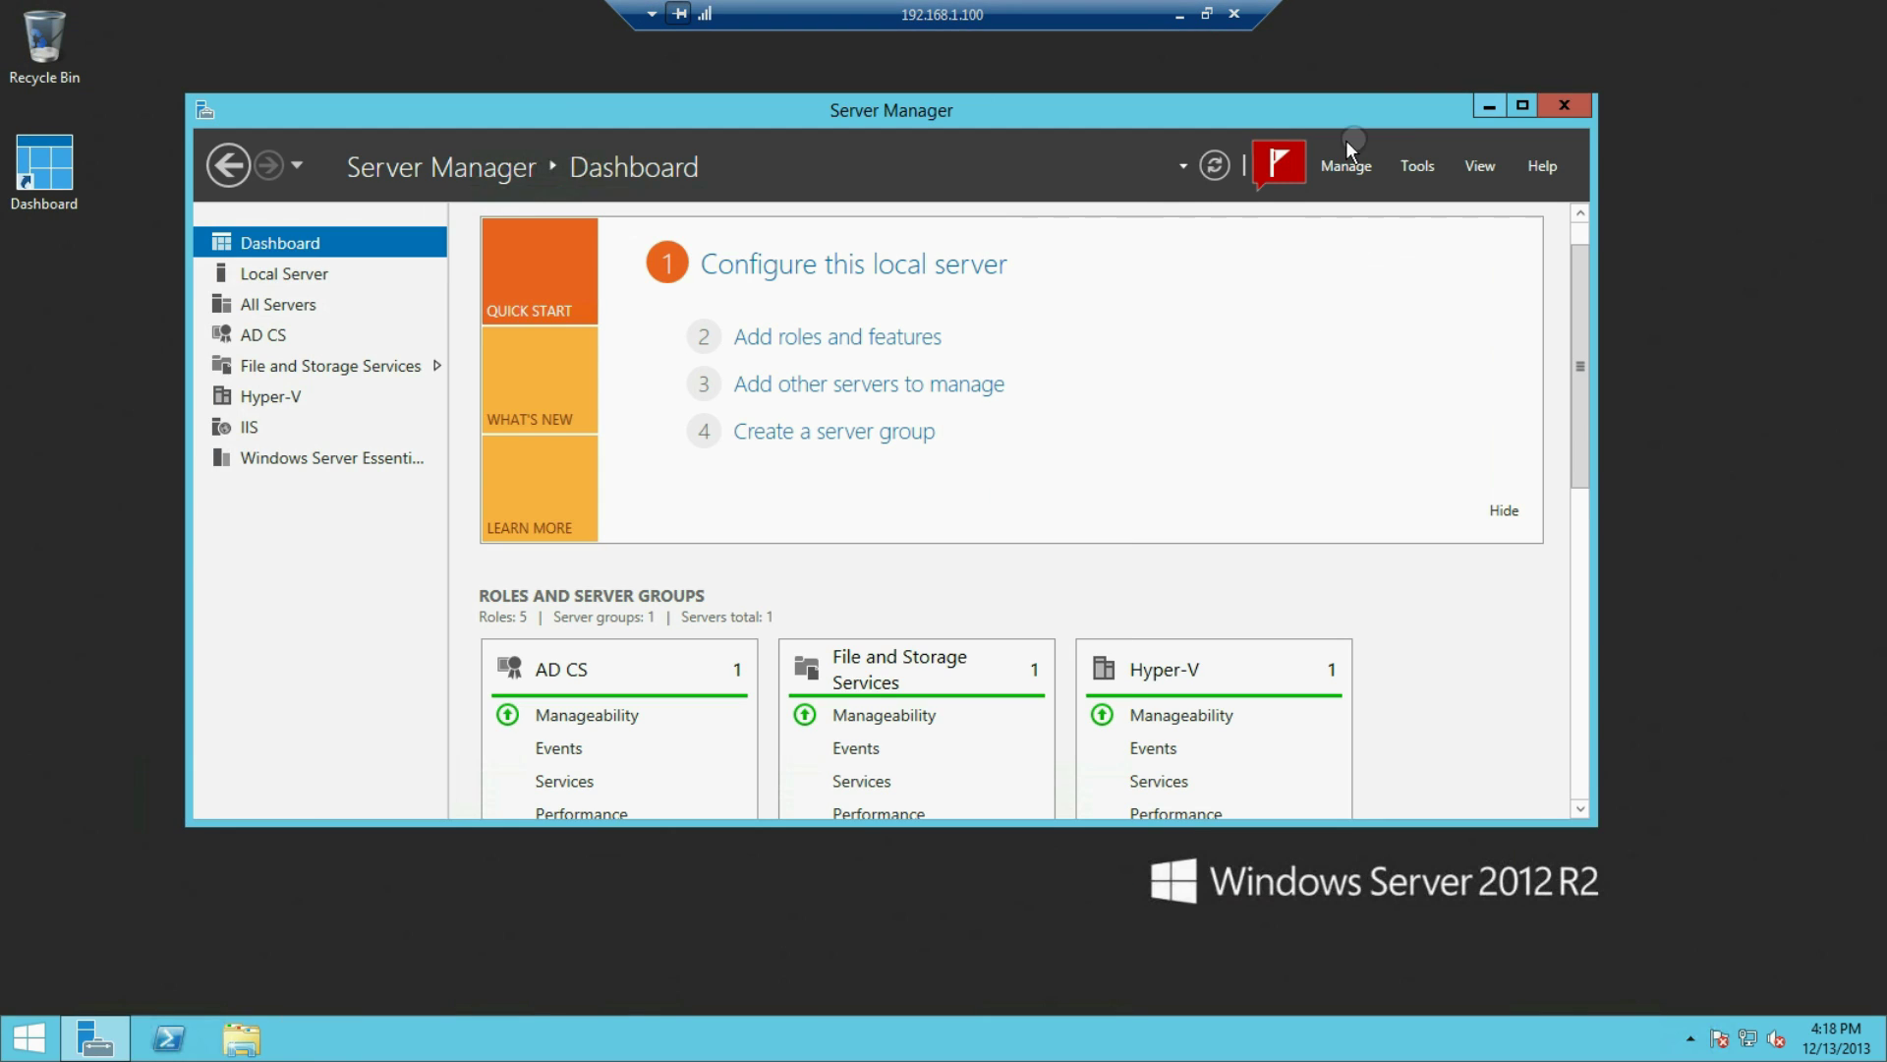
Relaunch Configure Windows Server Essentials from the notifications flag and retry until it reaches 100%
click(1278, 168)
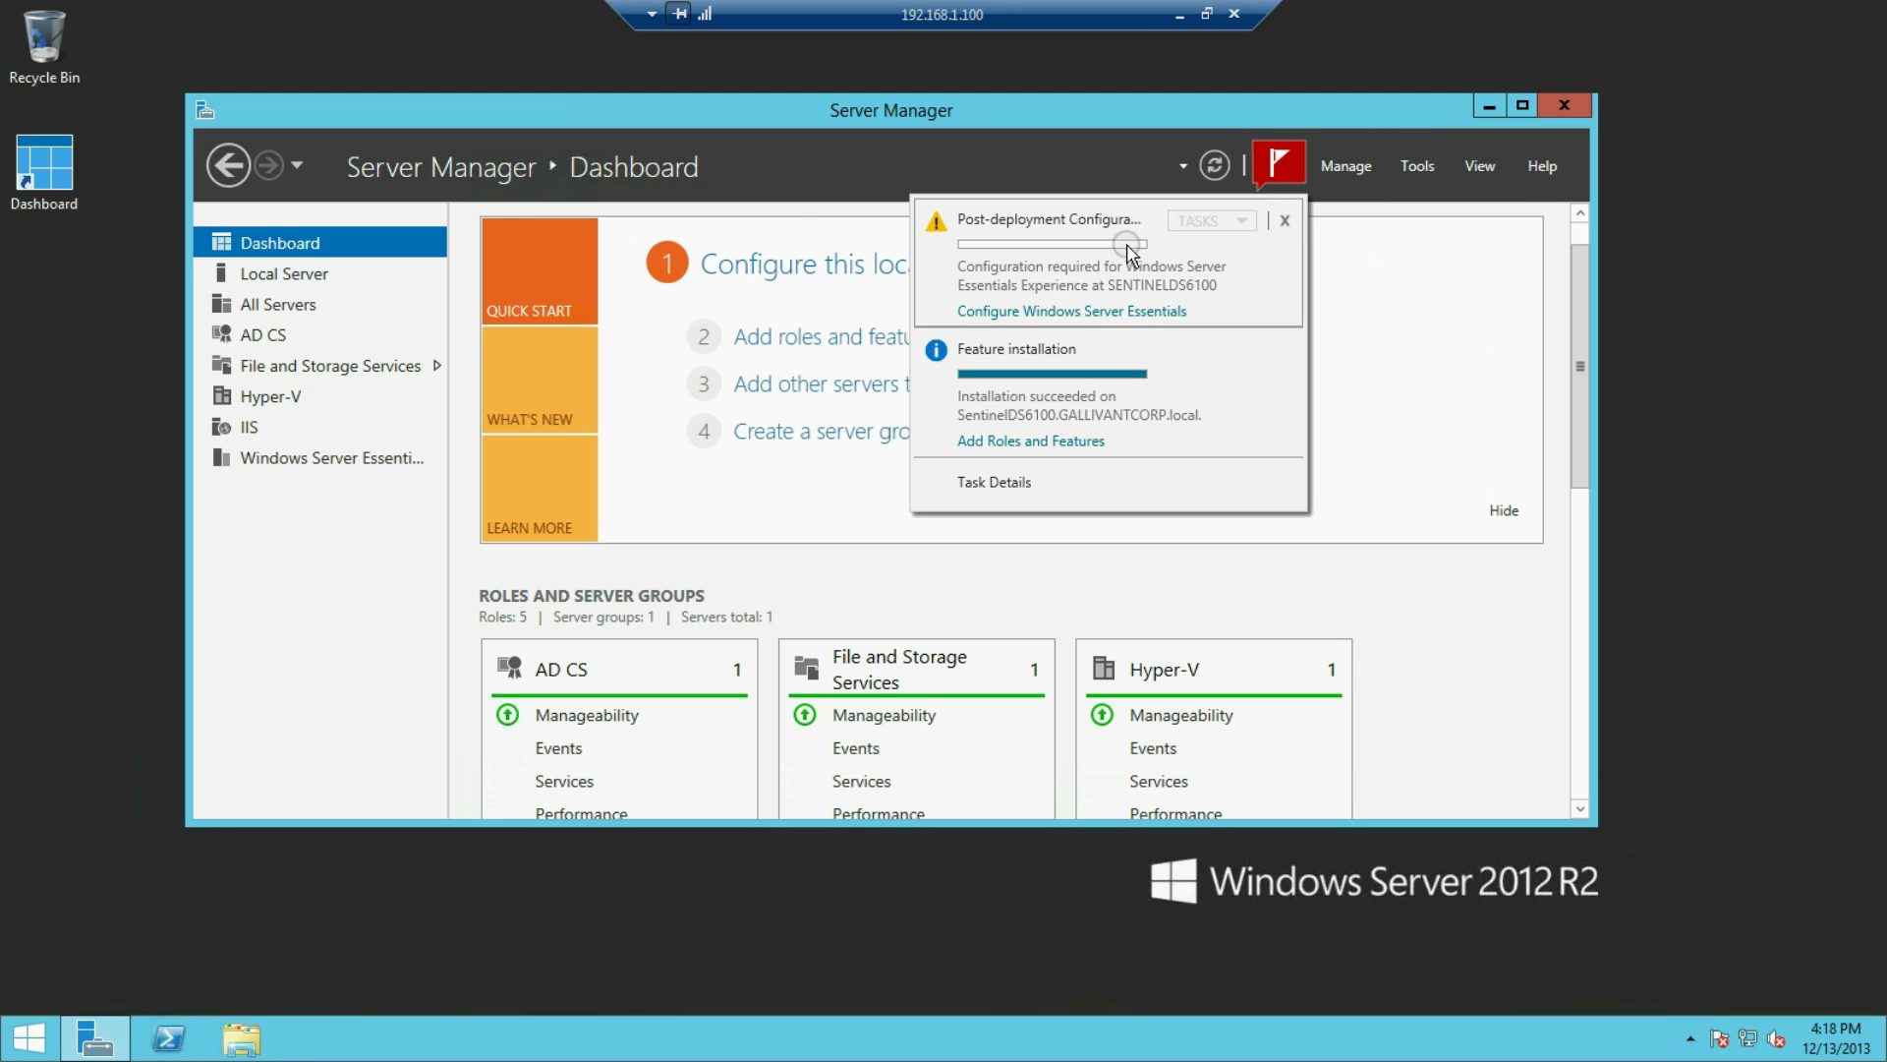
click(985, 312)
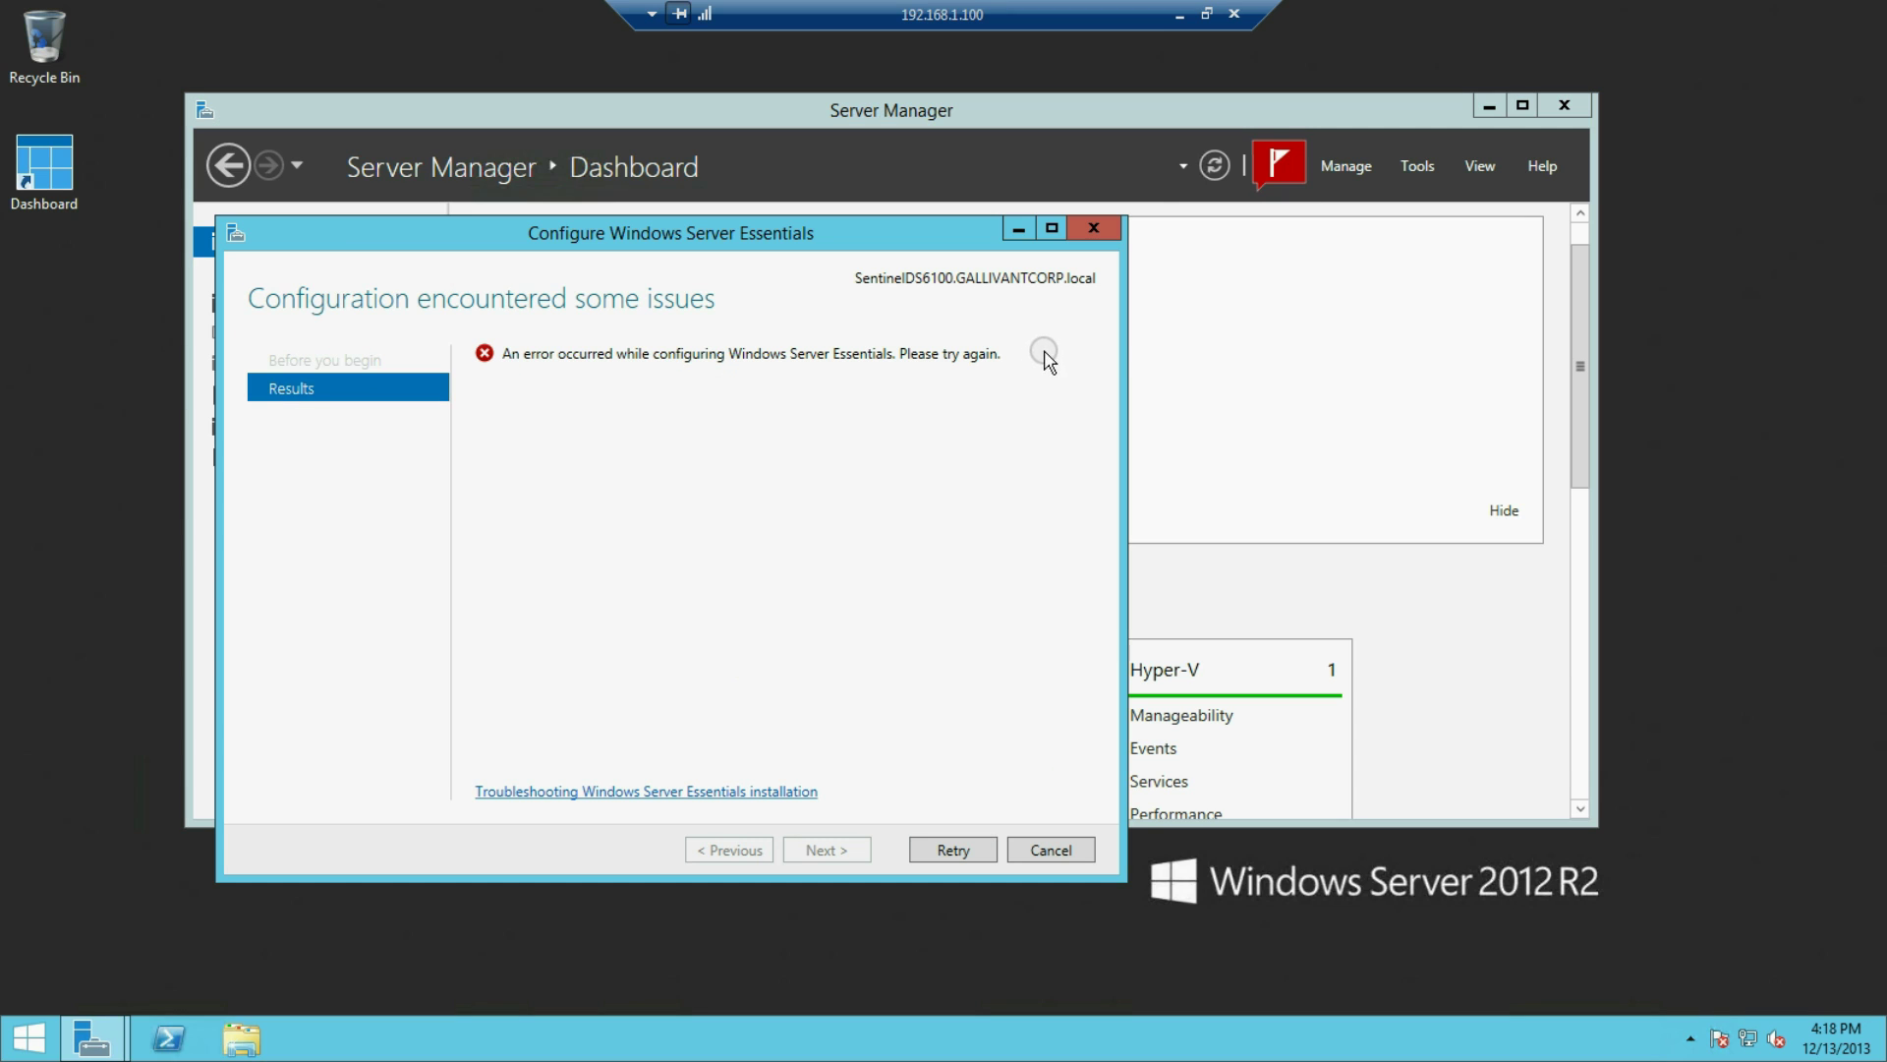
click(951, 848)
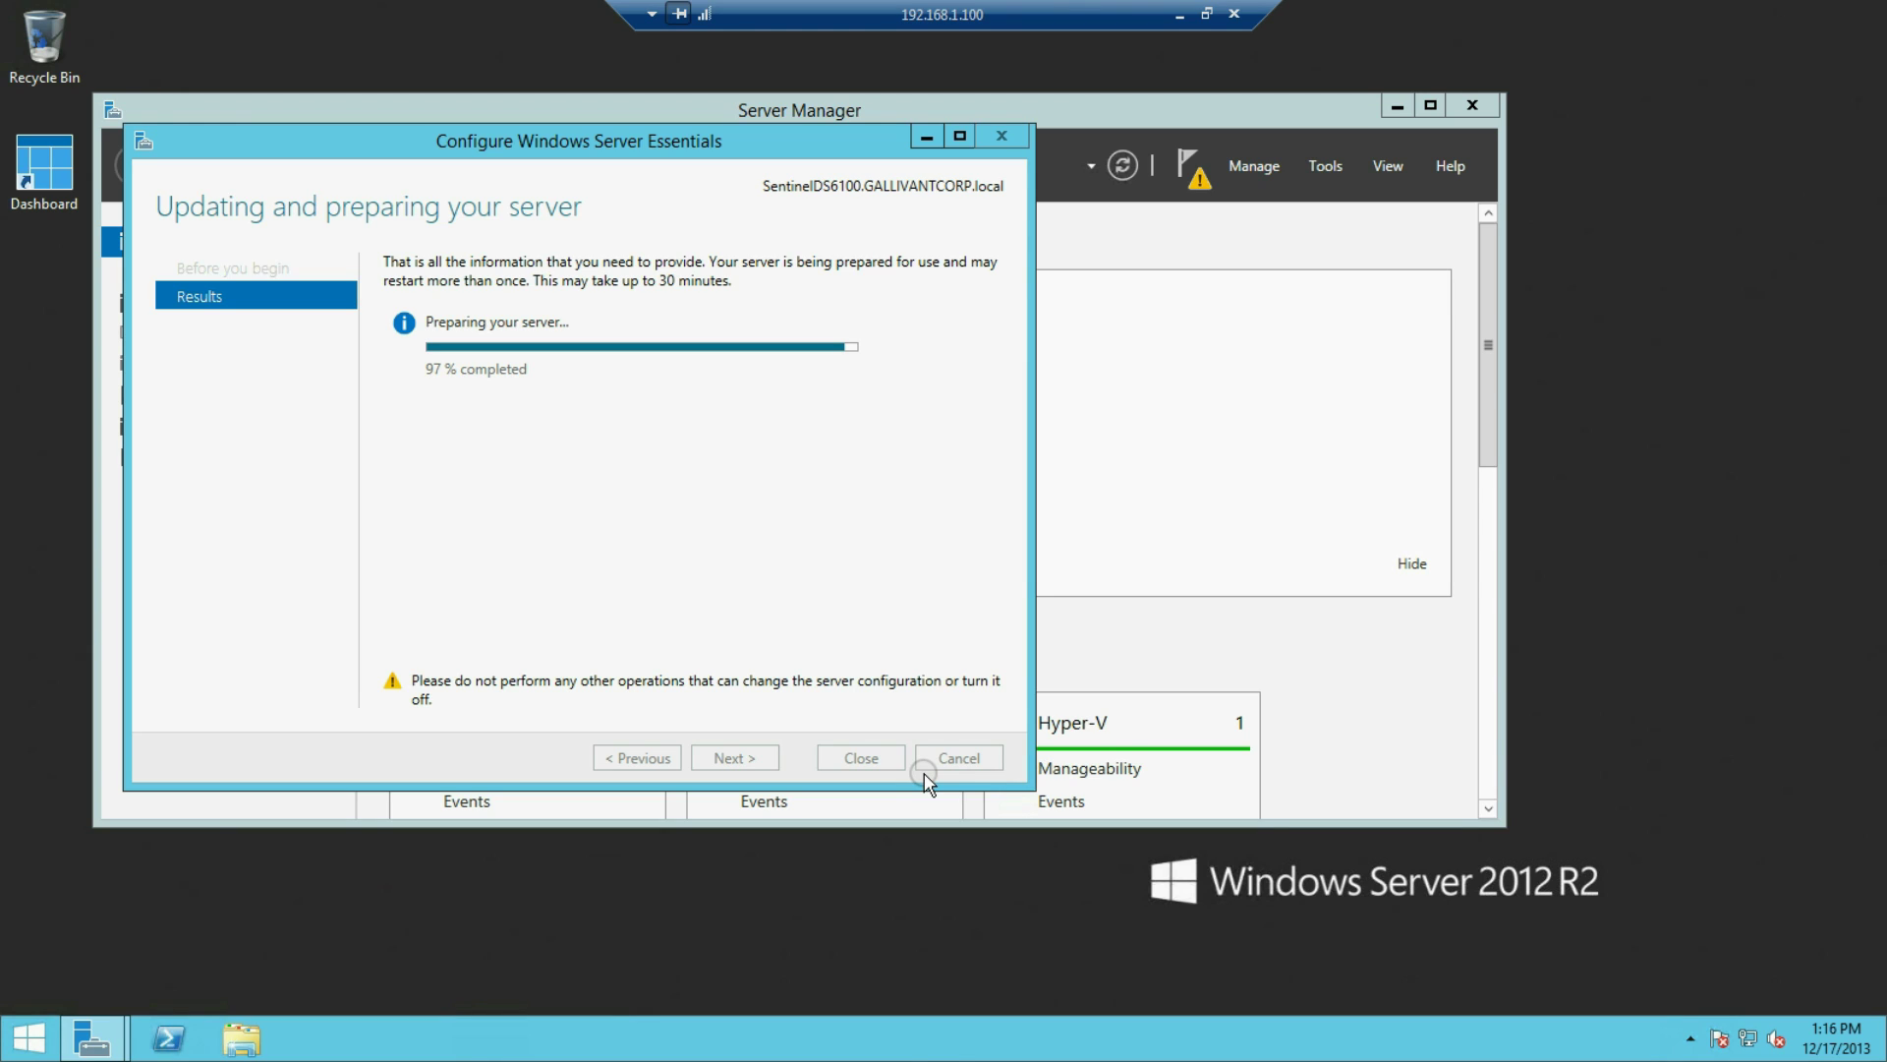
mouse_move(1834, 1052)
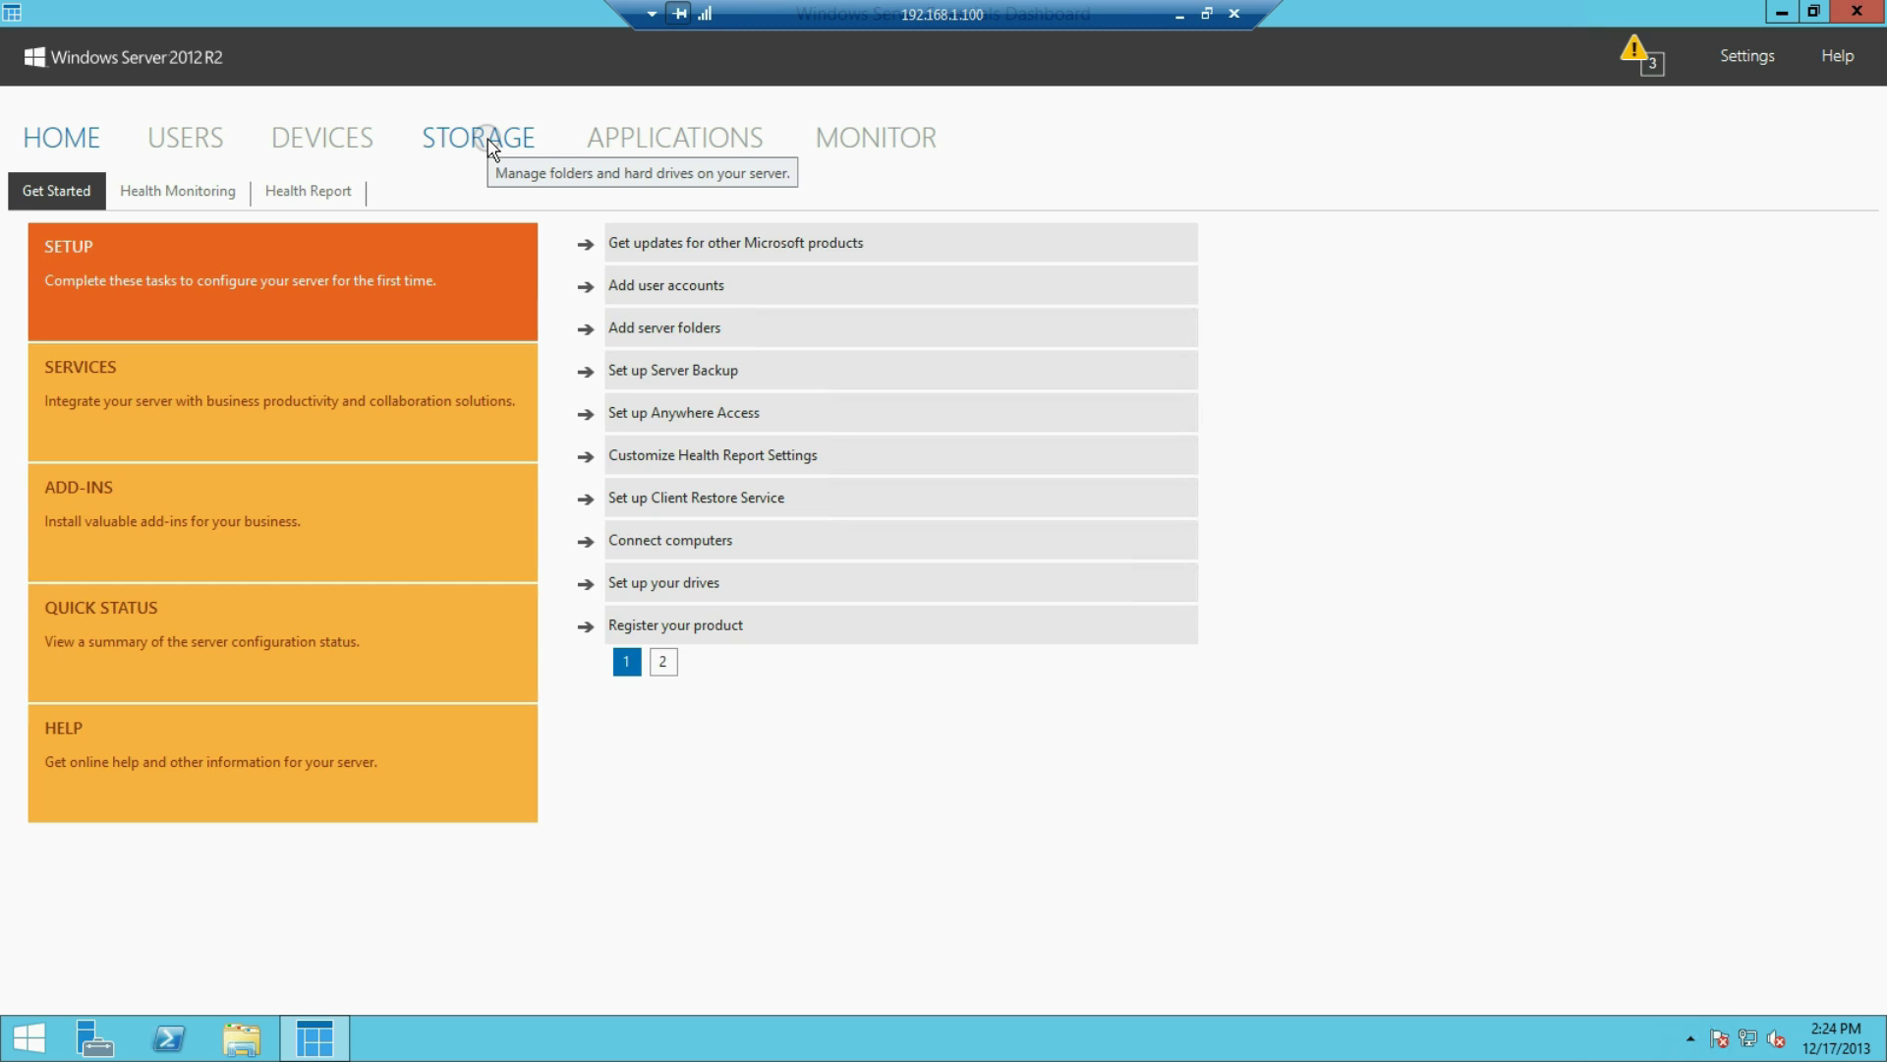
Browse the Storage, Users and Devices pages, ending on the Server Folders storage list
click(488, 146)
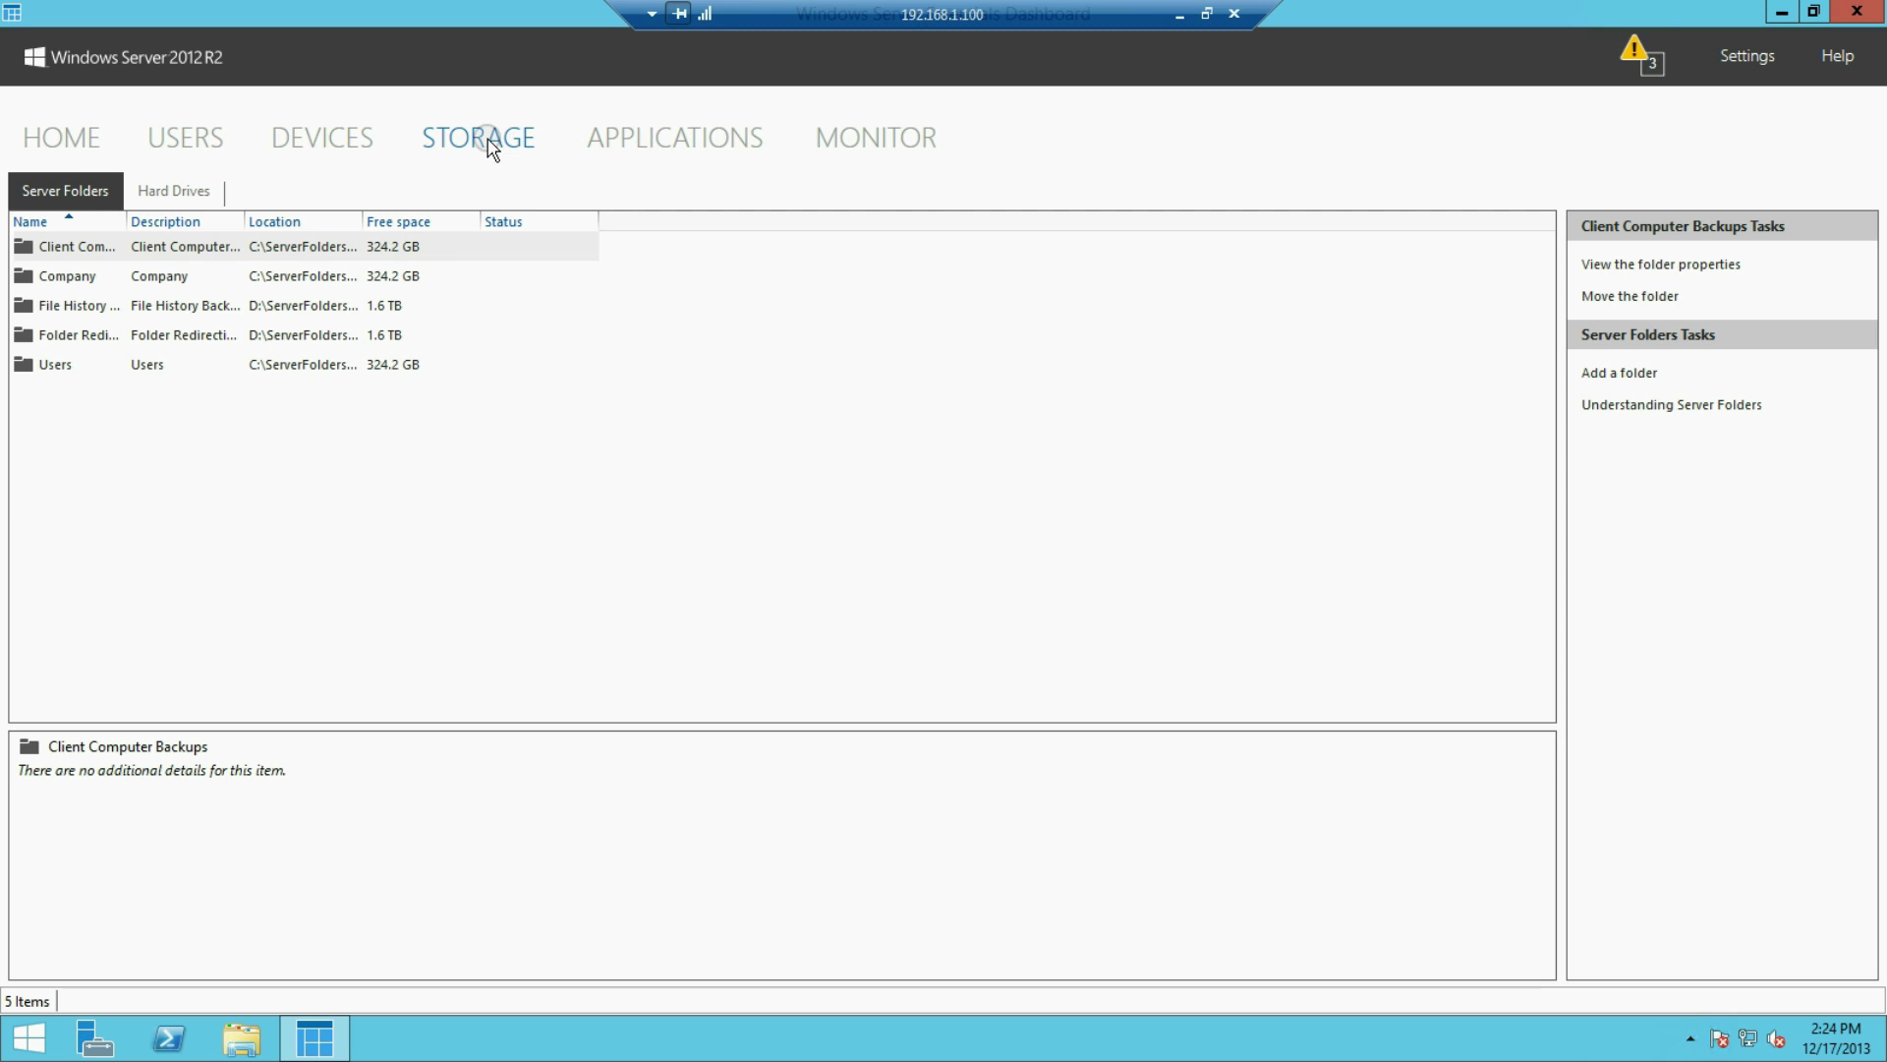
click(220, 143)
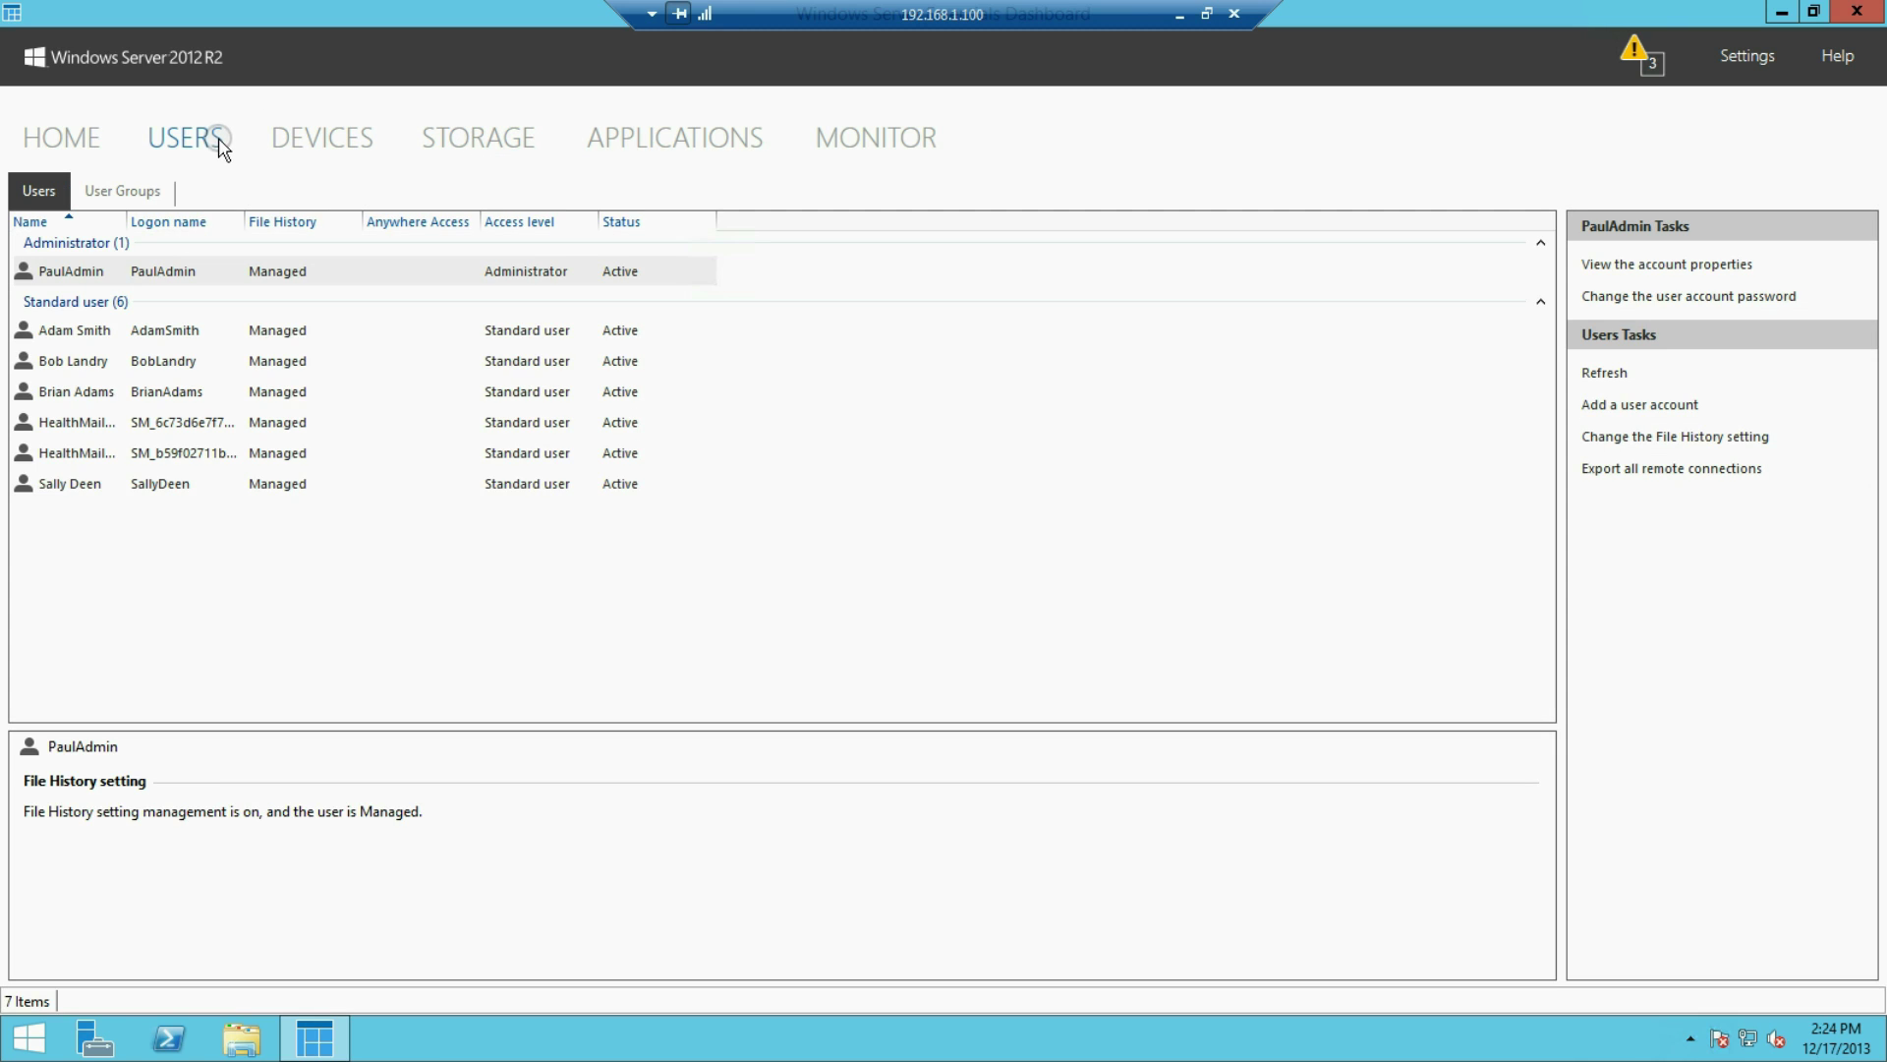
click(344, 141)
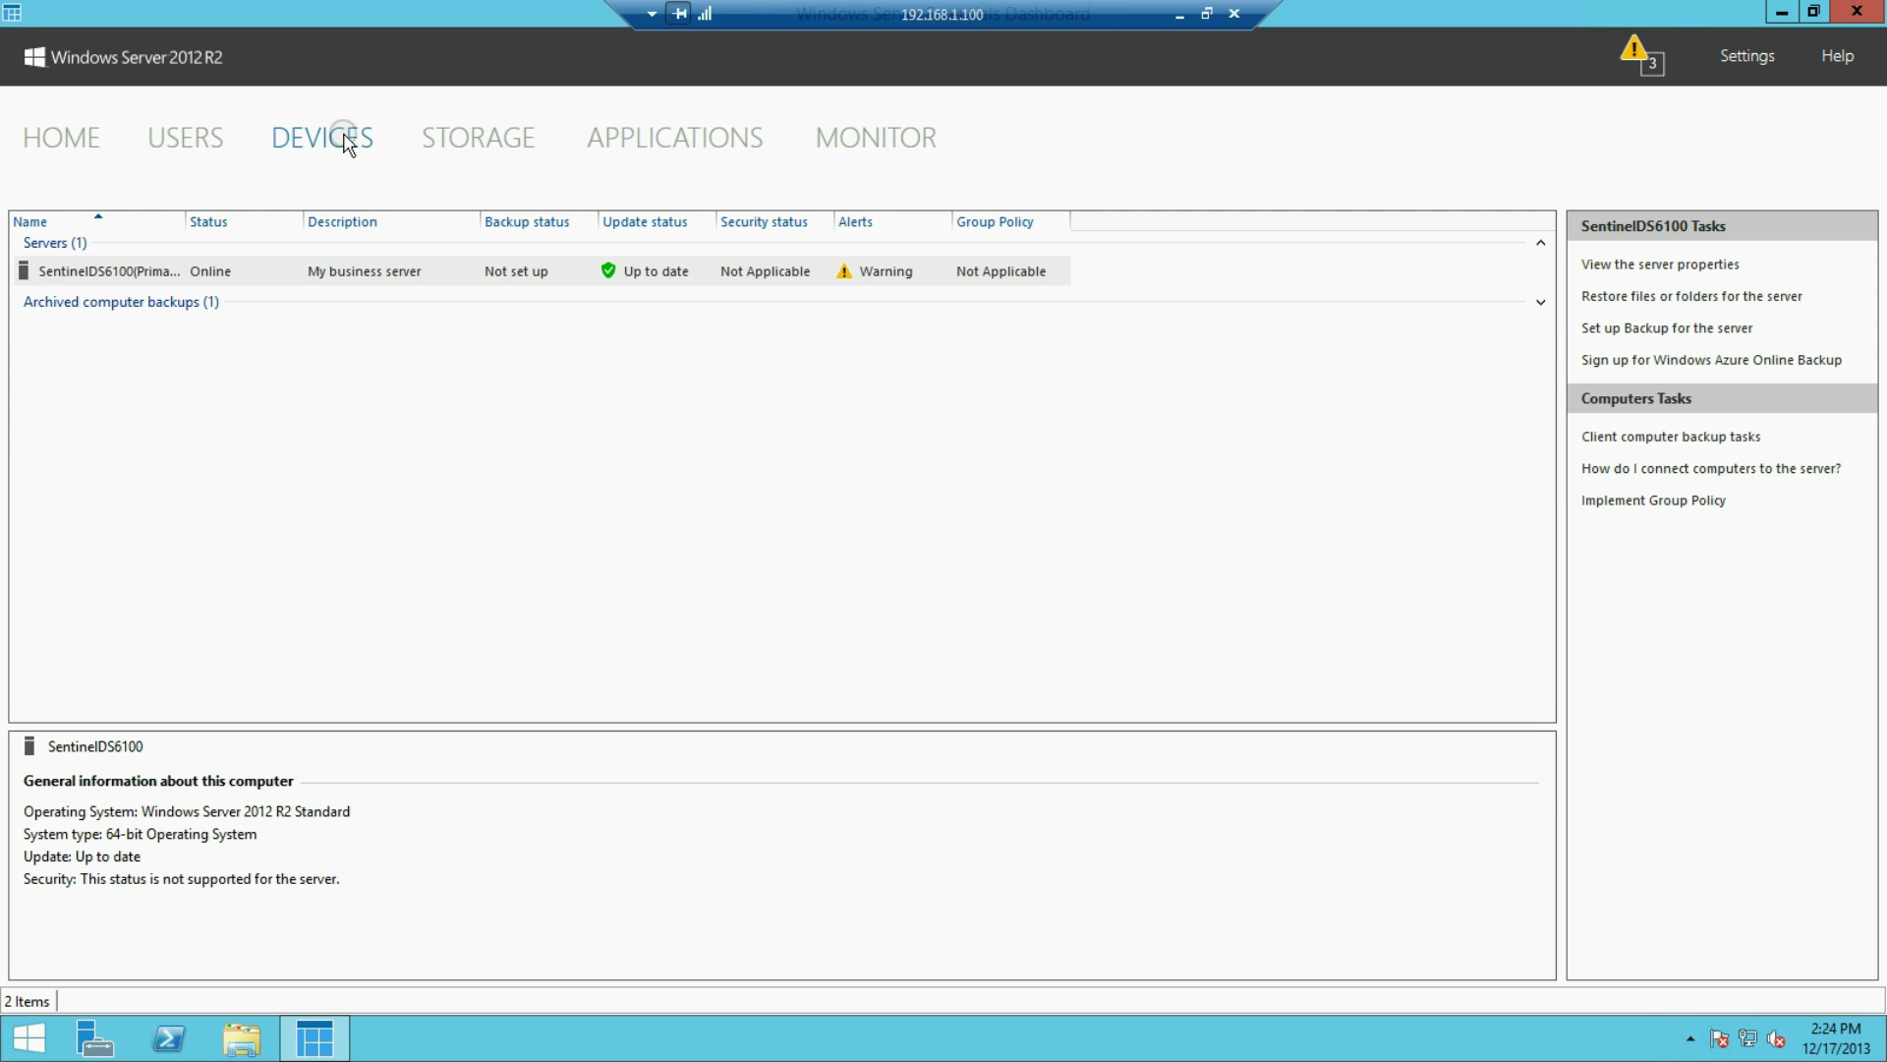
click(471, 138)
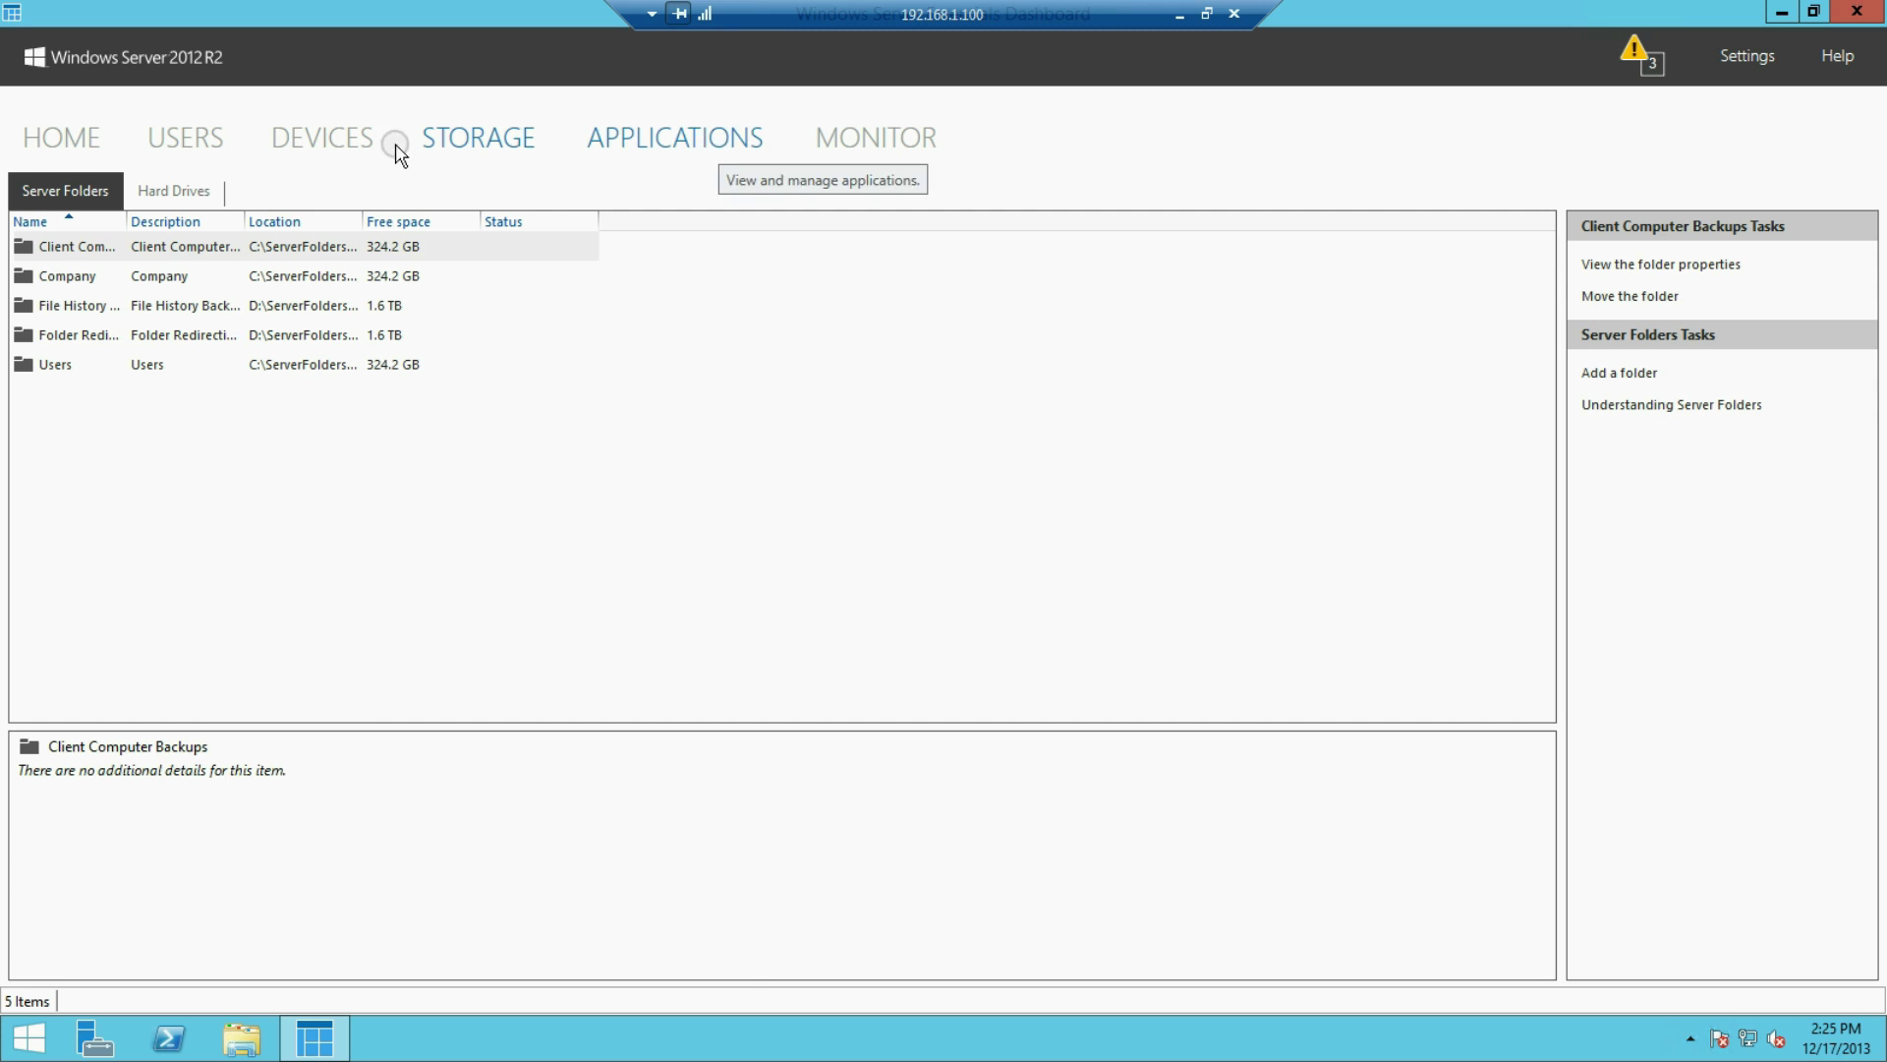